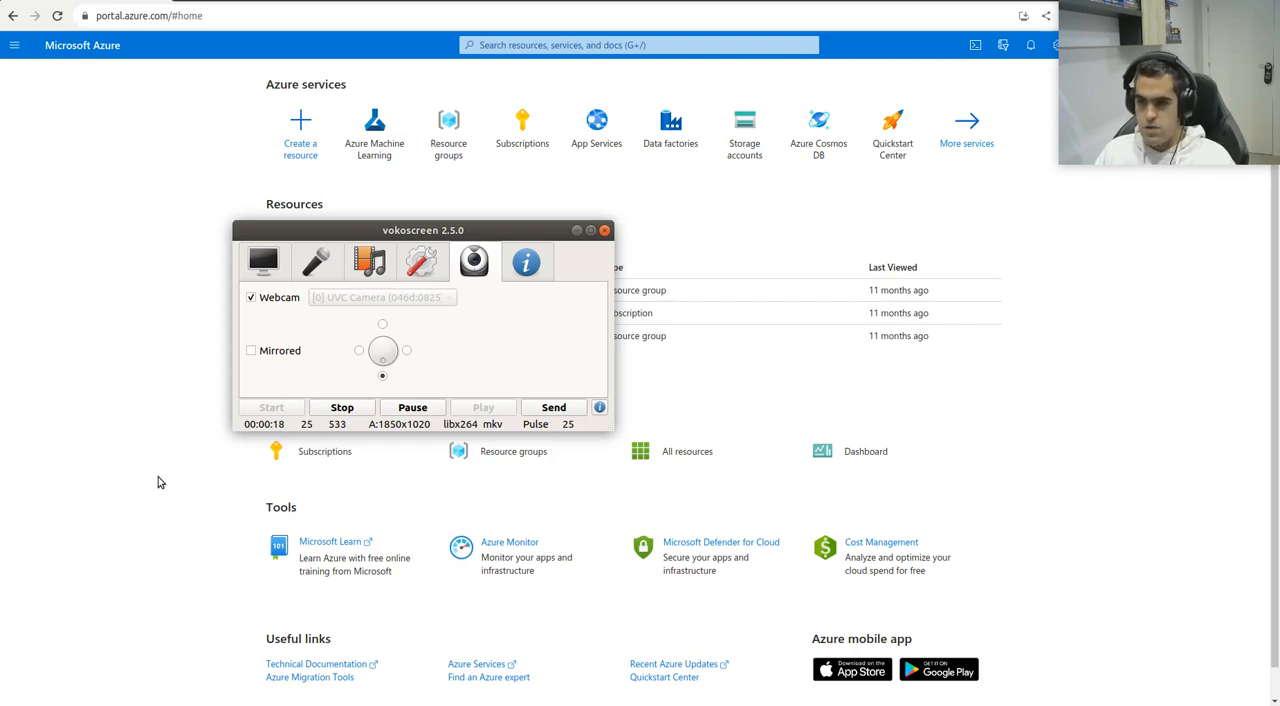
{"action": "left_click", "coordinate": [576, 231]}
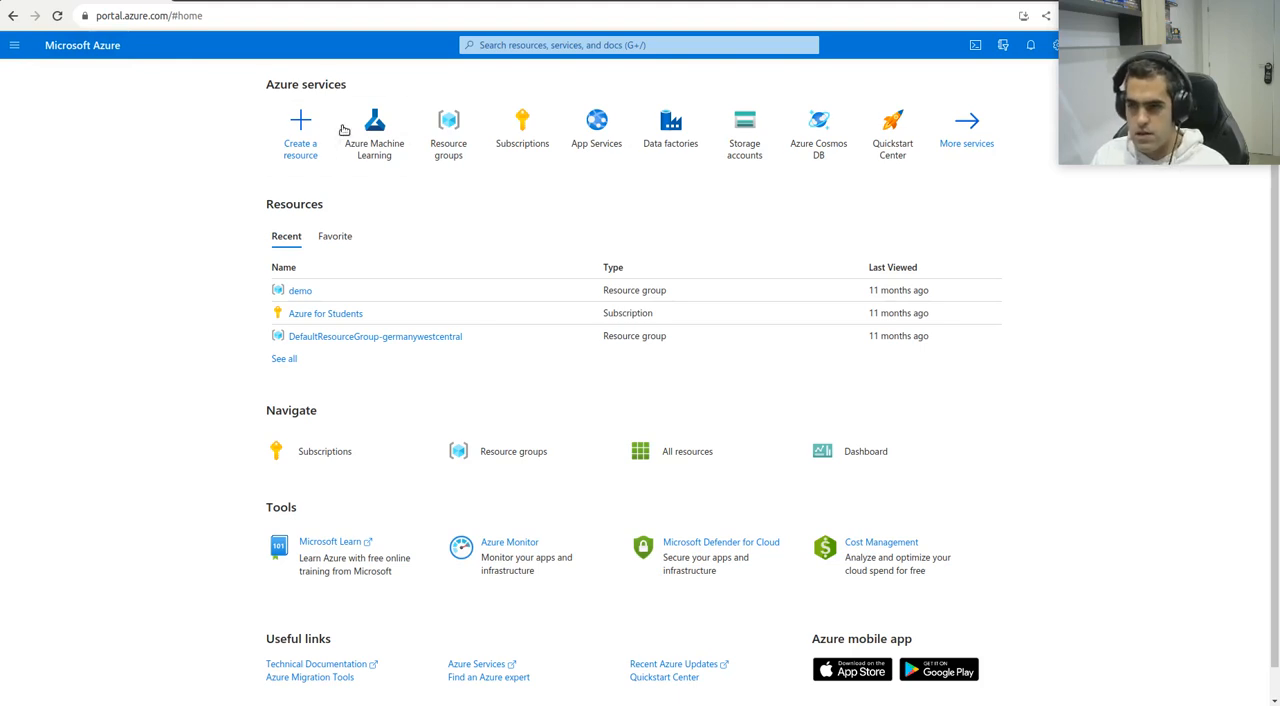
{"action": "mouse_move", "coordinate": [362, 129]}
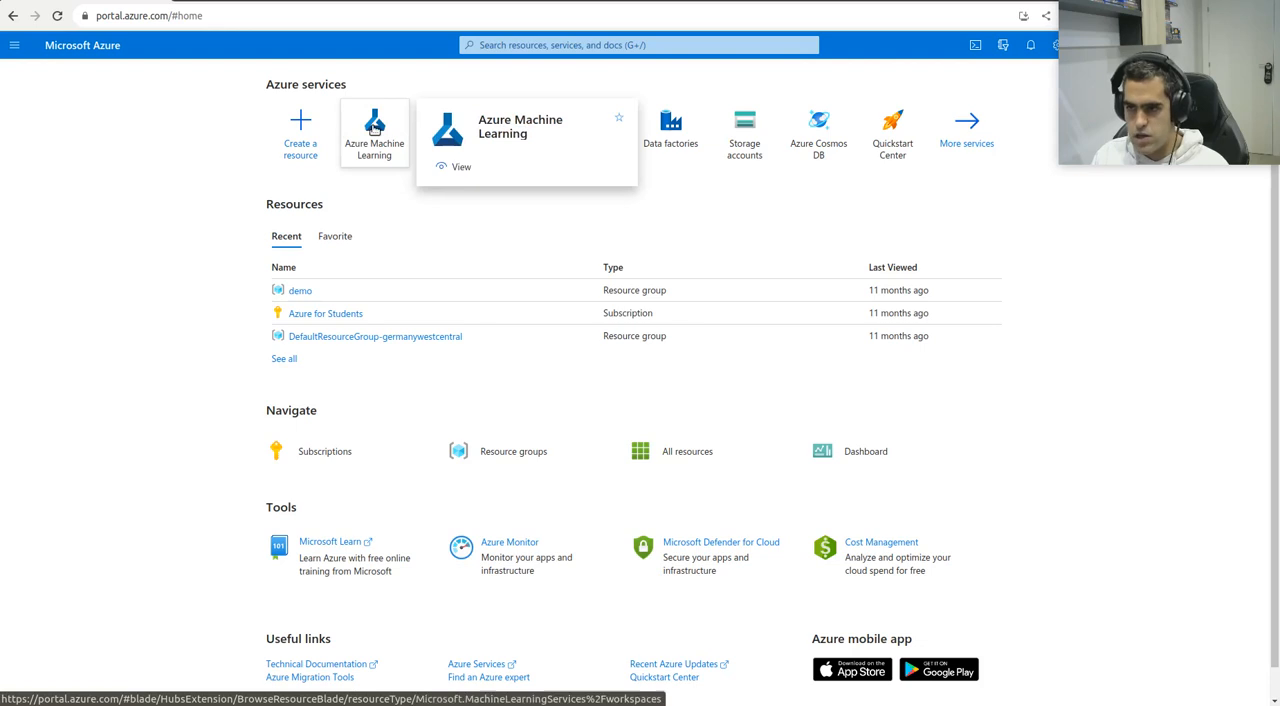
{"action": "left_click", "coordinate": [18, 46]}
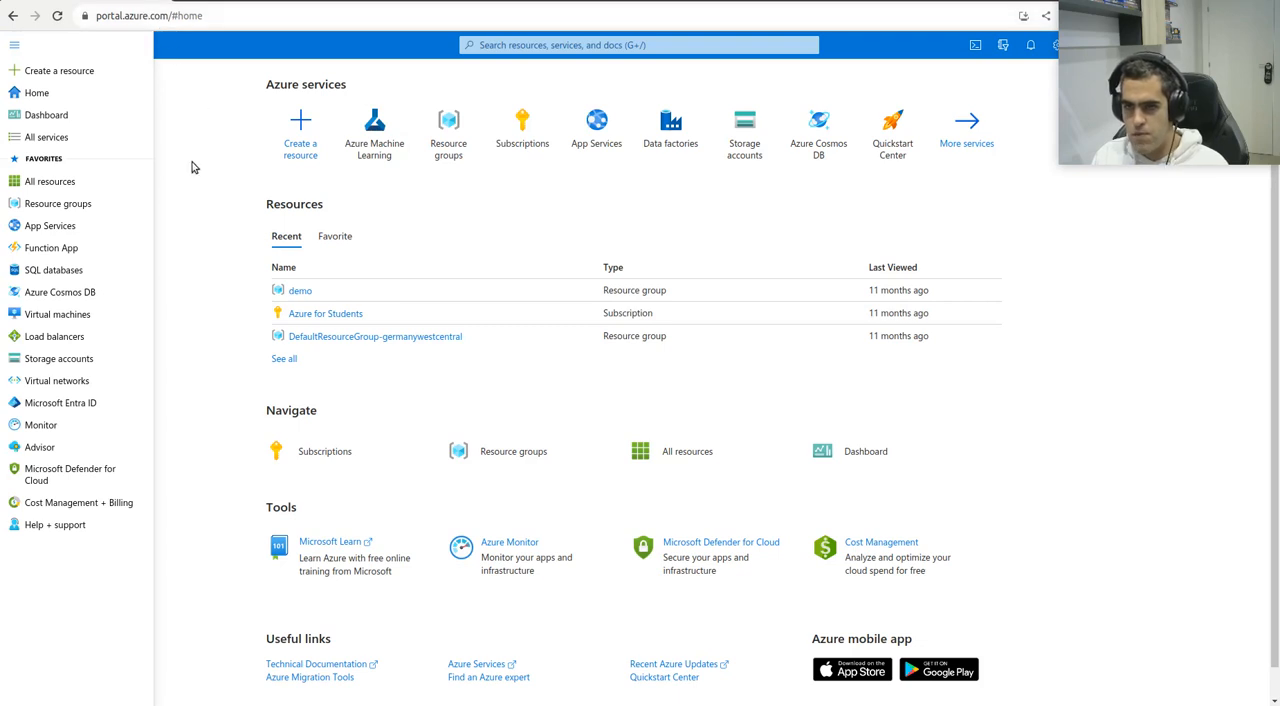
{"action": "left_click", "coordinate": [212, 258]}
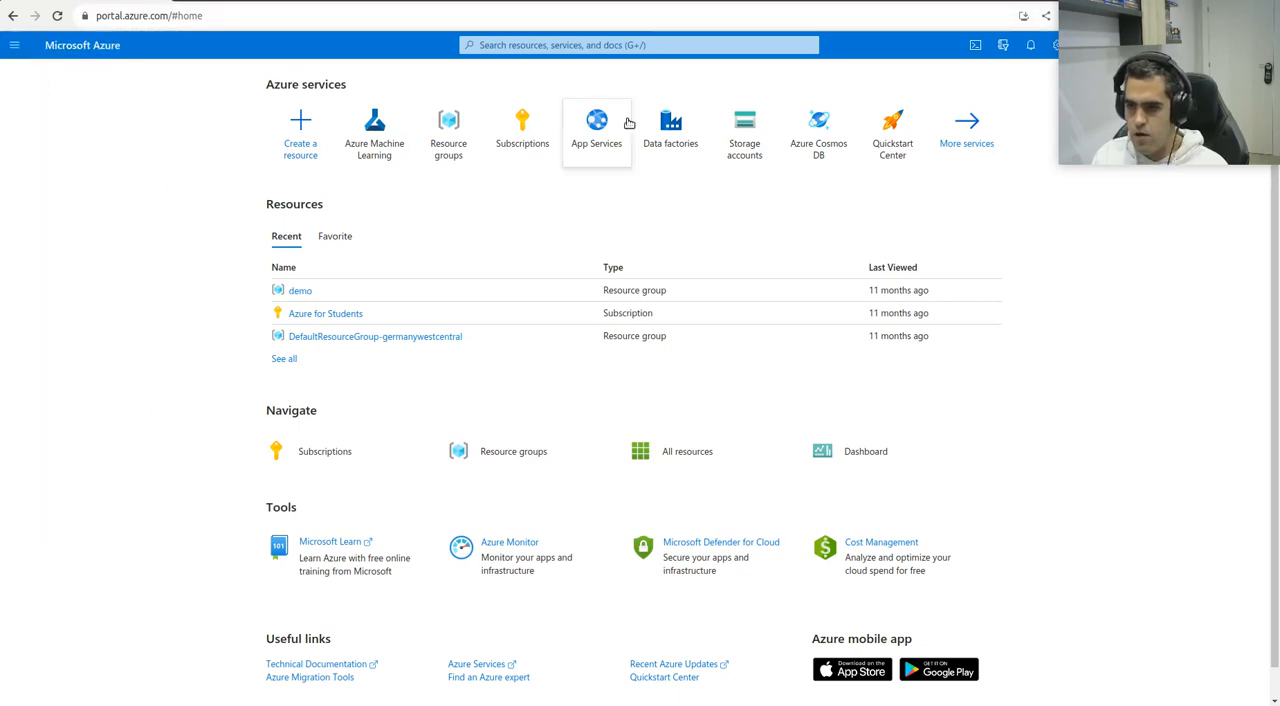
Start creating a new workspace in the Azure Machine Learning service
{"action": "left_click", "coordinate": [367, 152]}
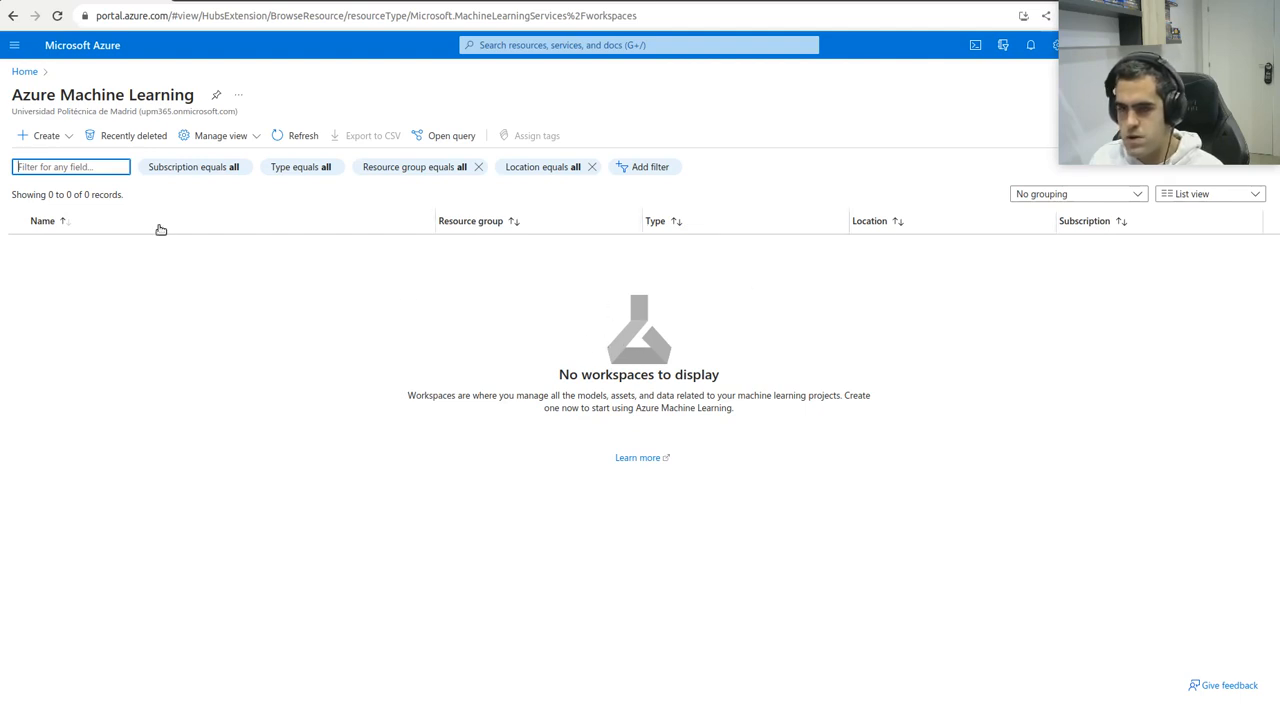
{"action": "left_click", "coordinate": [46, 135]}
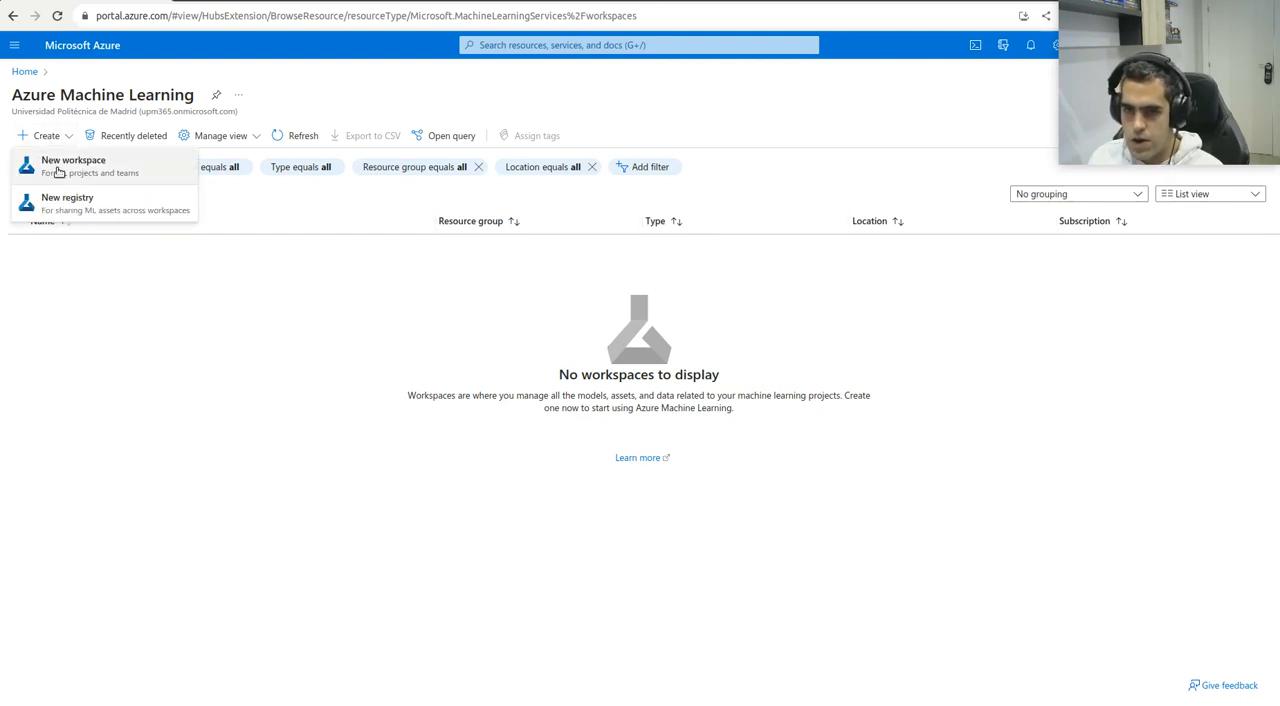
{"action": "left_click", "coordinate": [58, 170]}
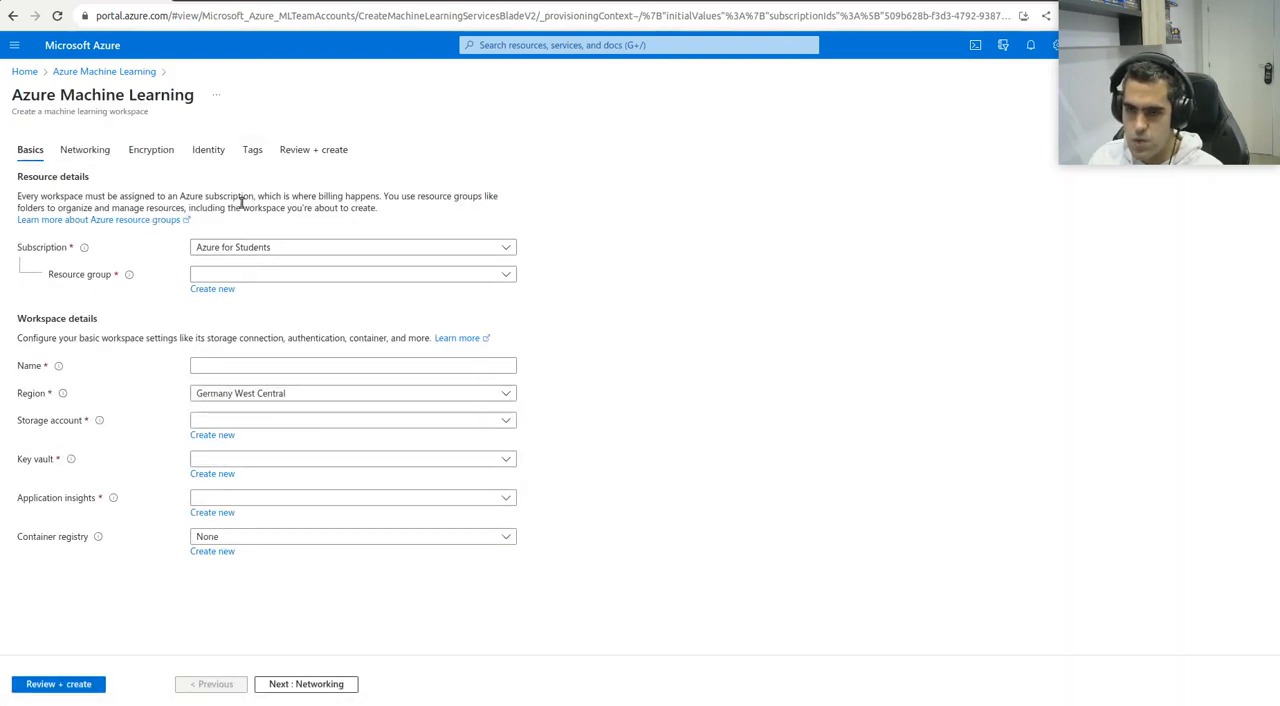
Create a new resource group named daertacad for the workspace under the Azure for Students subscription
{"action": "left_click", "coordinate": [240, 250]}
{"action": "left_click", "coordinate": [249, 251]}
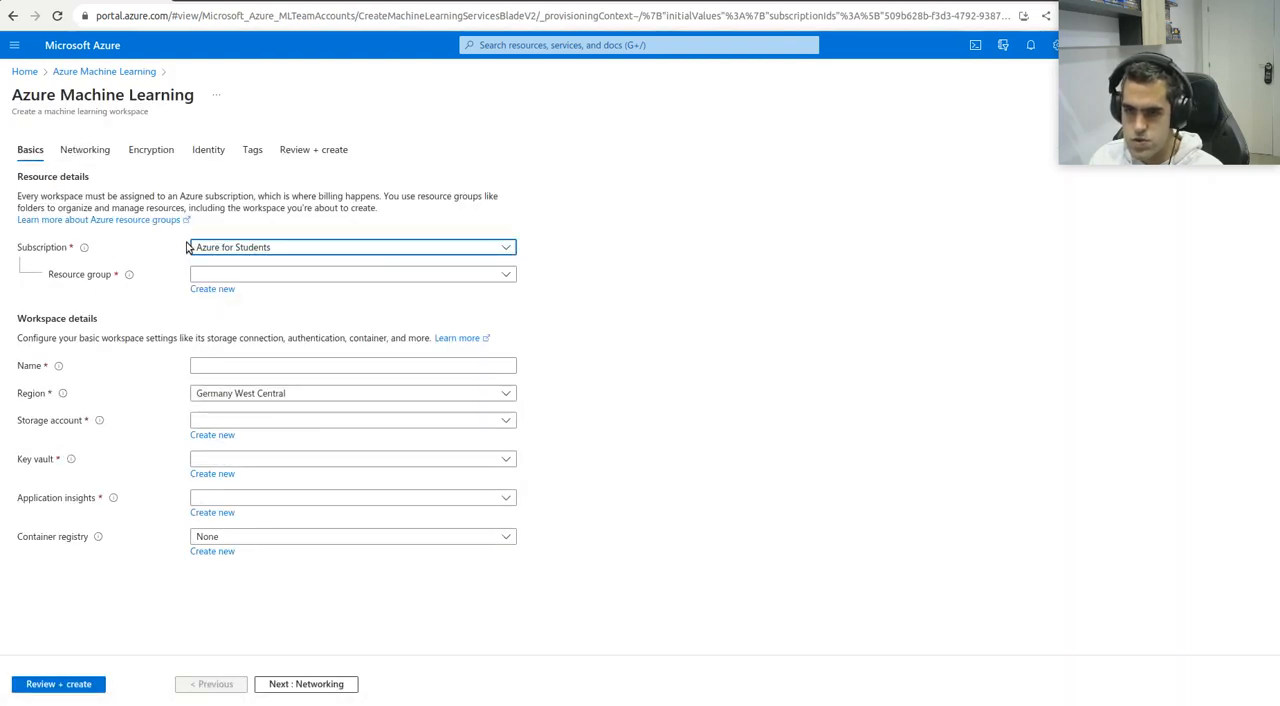
{"action": "left_click", "coordinate": [238, 274]}
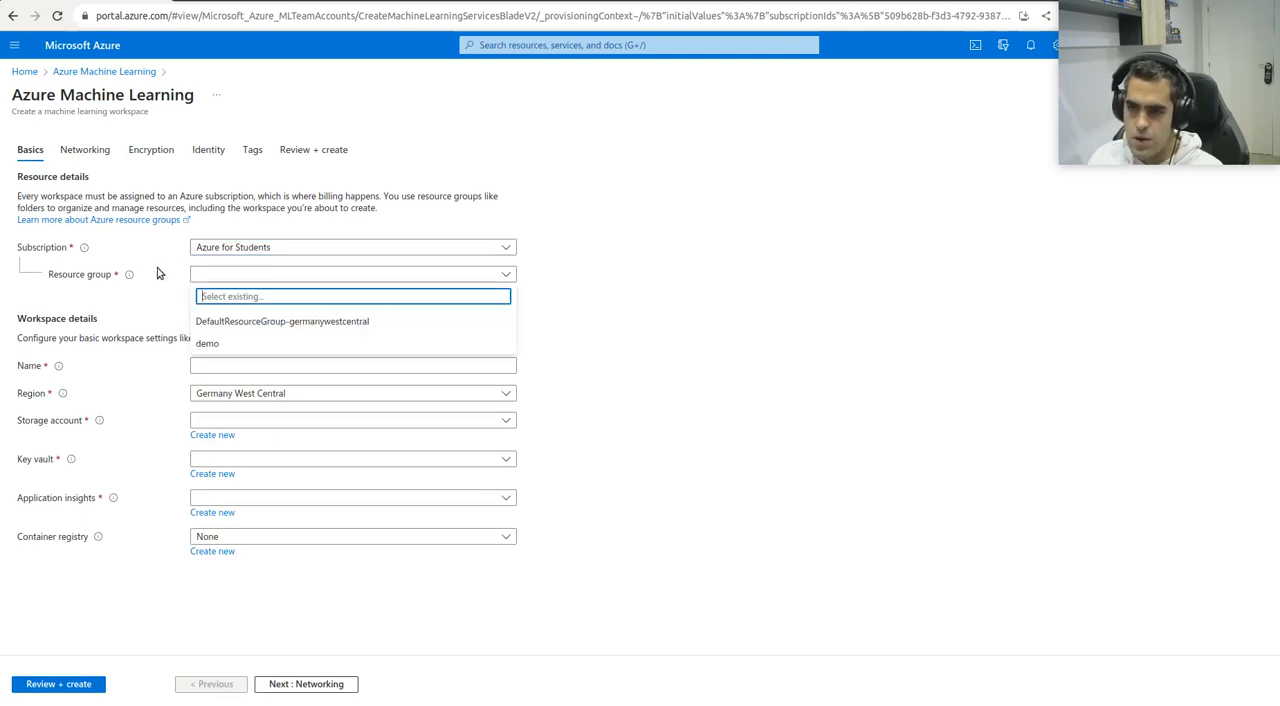
{"action": "left_click", "coordinate": [220, 276]}
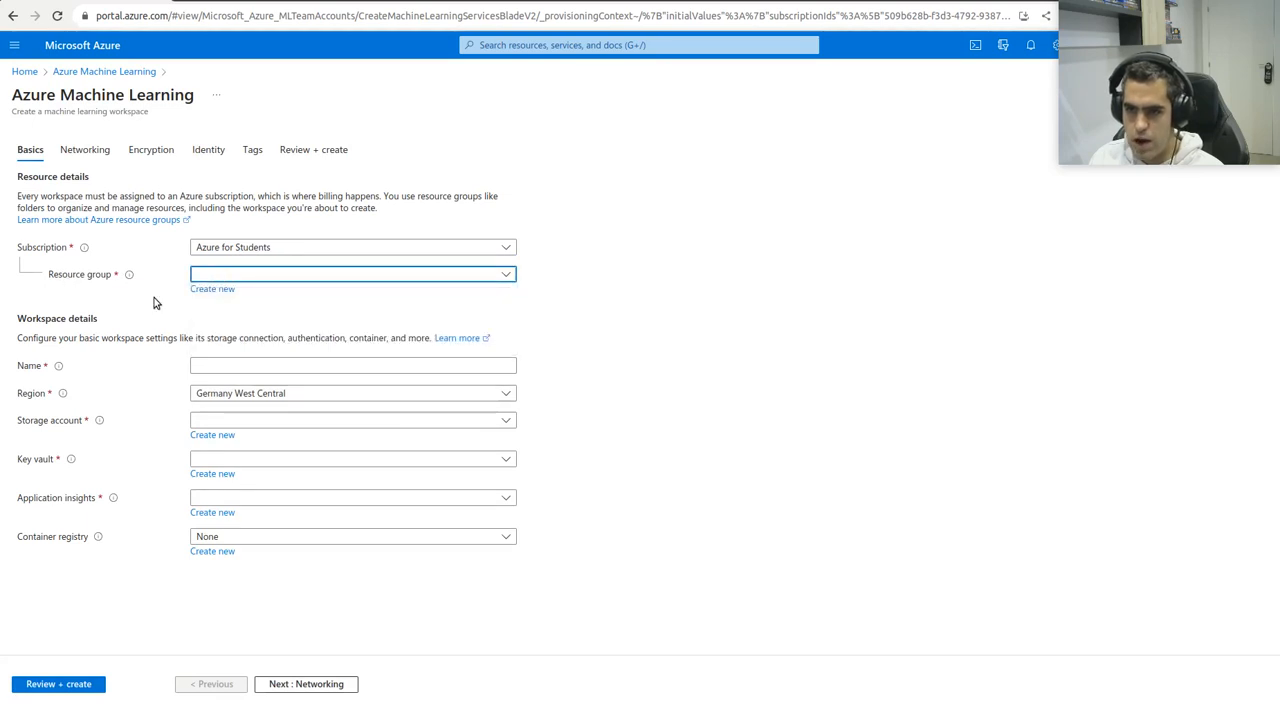
{"action": "left_click", "coordinate": [214, 289]}
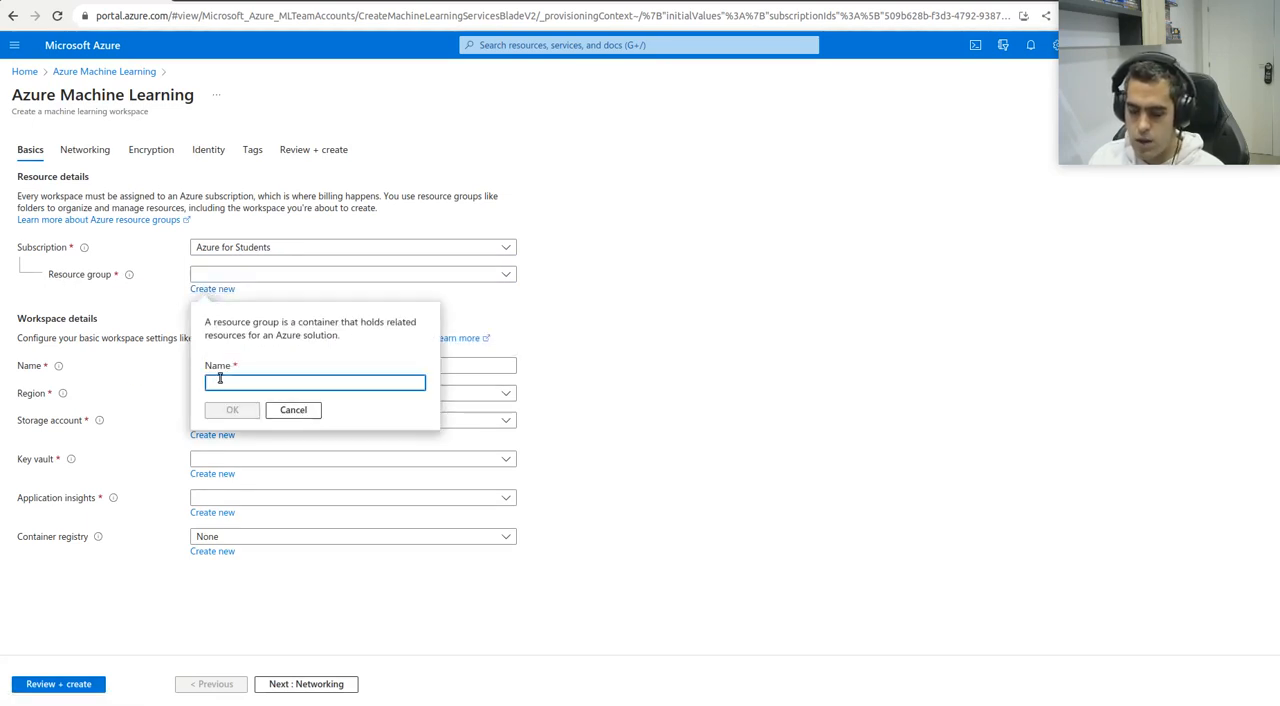
{"action": "type", "text": "de"}
{"action": "type", "text": "rtes"}
{"action": "key", "text": "BackSpace"}
{"action": "key", "text": "BackSpace"}
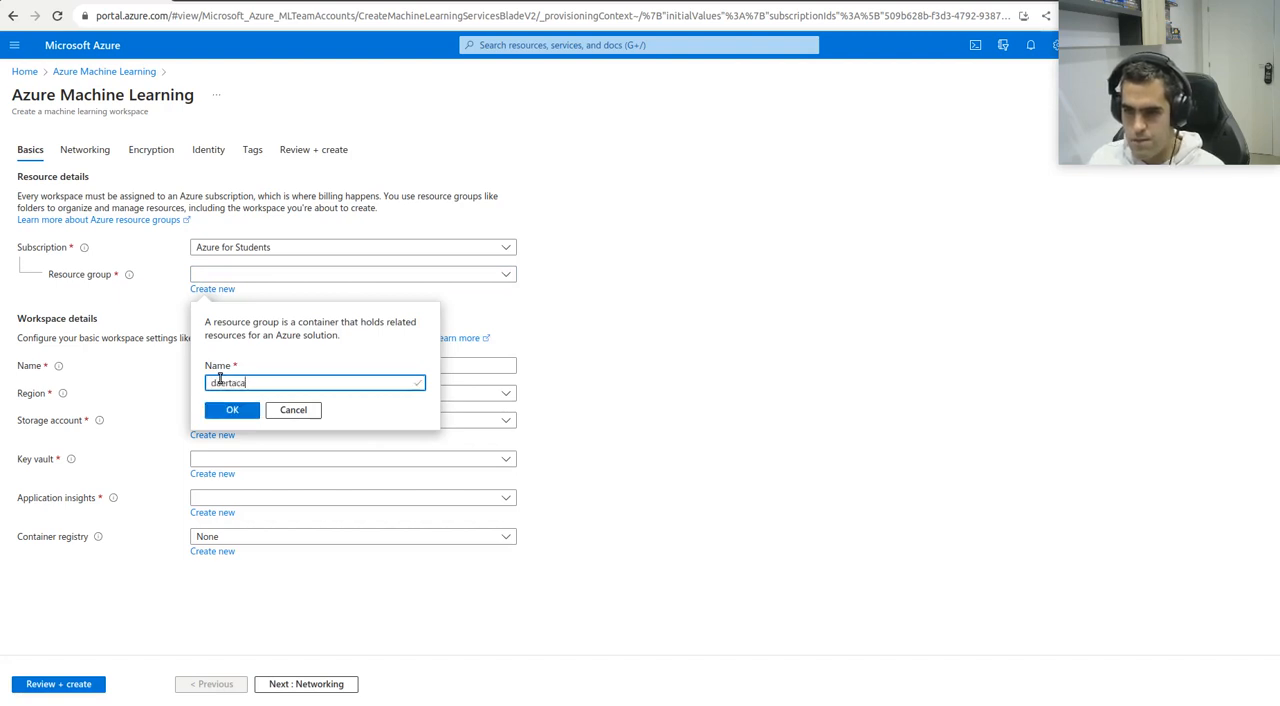
{"action": "type", "text": "acad"}
{"action": "left_click", "coordinate": [232, 410]}
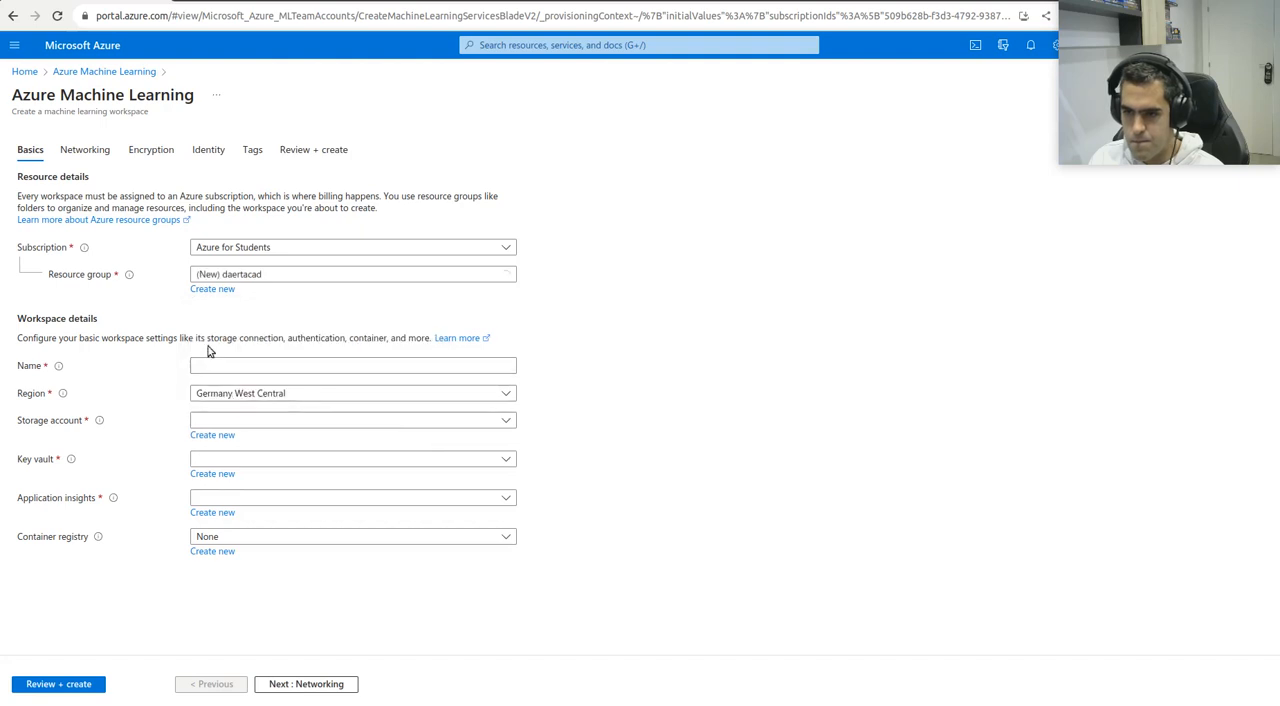
Name the workspace daert-azureml and look through the available regions, keeping Germany West Central
{"action": "left_click", "coordinate": [206, 367]}
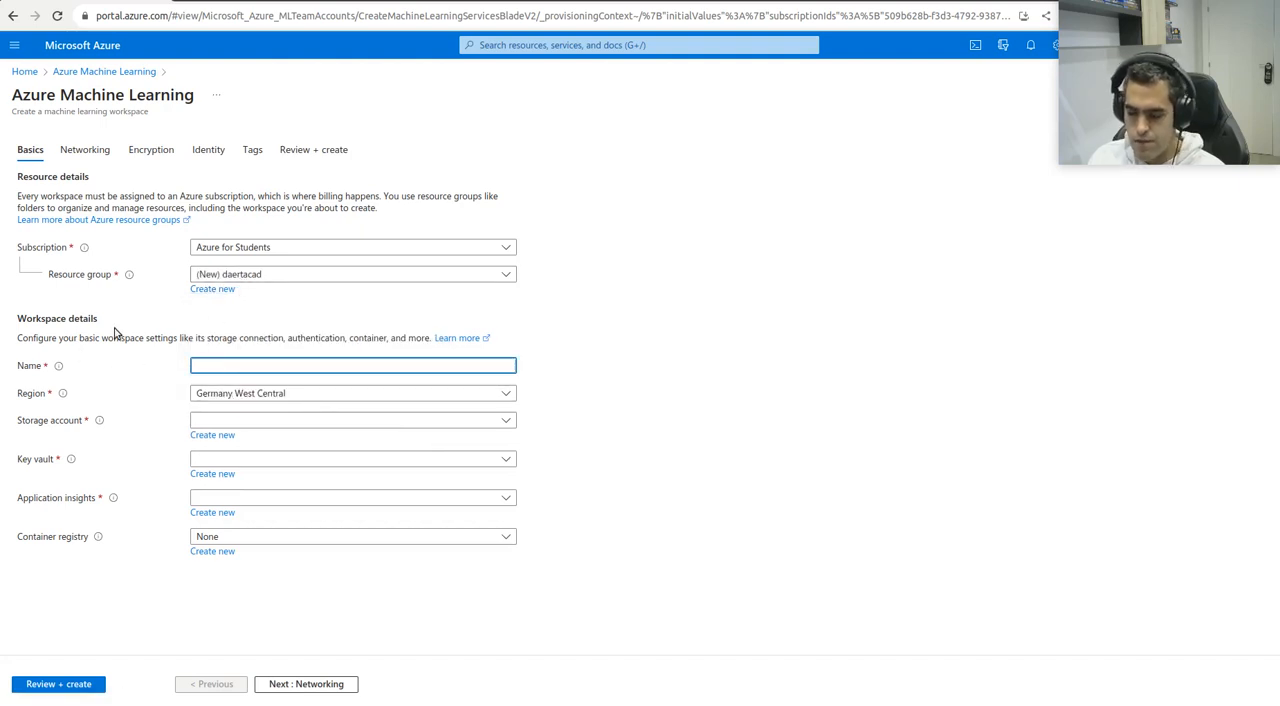
{"action": "type", "text": "daer"}
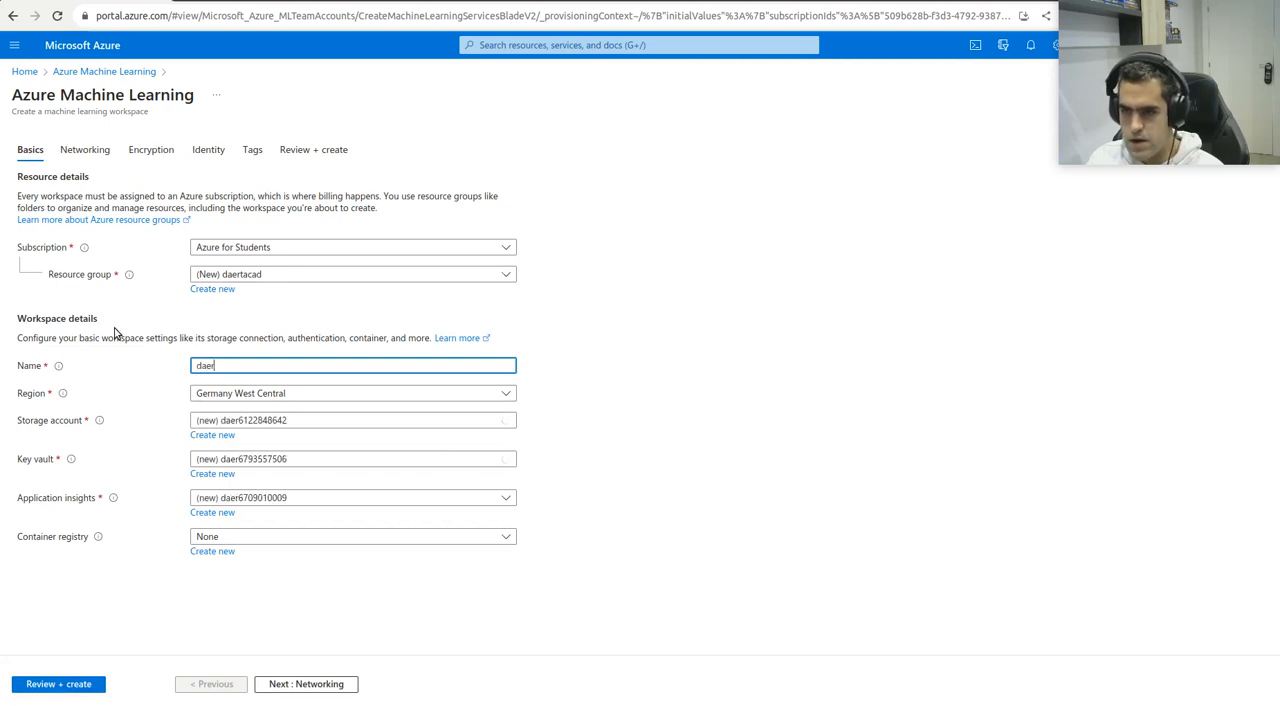
{"action": "type", "text": "t-azur"}
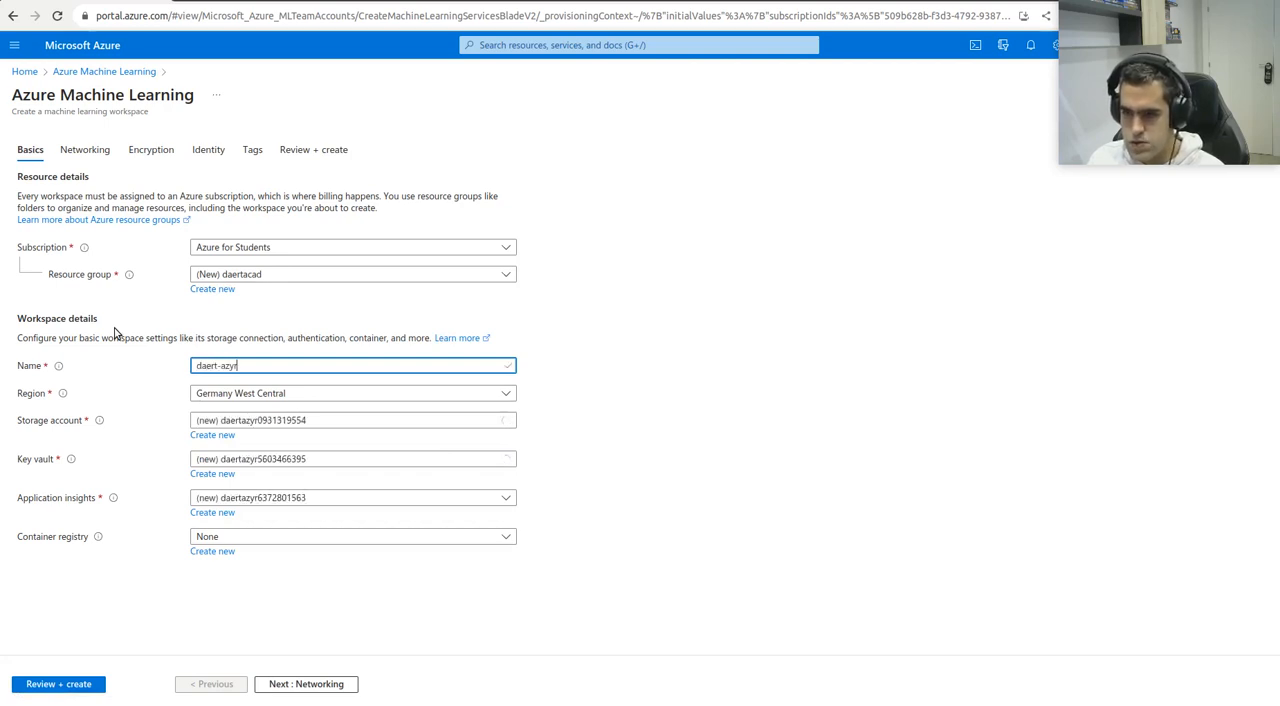
{"action": "type", "text": "eml"}
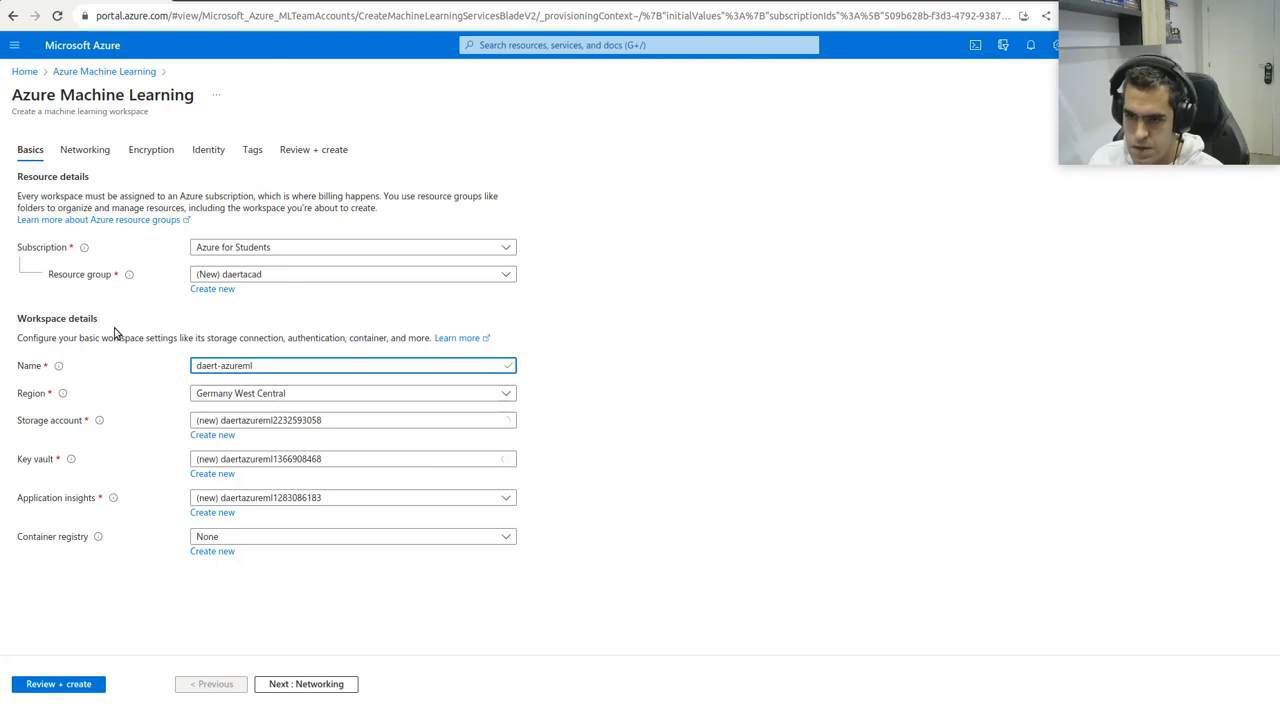
{"action": "left_click", "coordinate": [222, 393]}
{"action": "scroll", "coordinate": [230, 310], "scroll_direction": "down", "scroll_amount": 2}
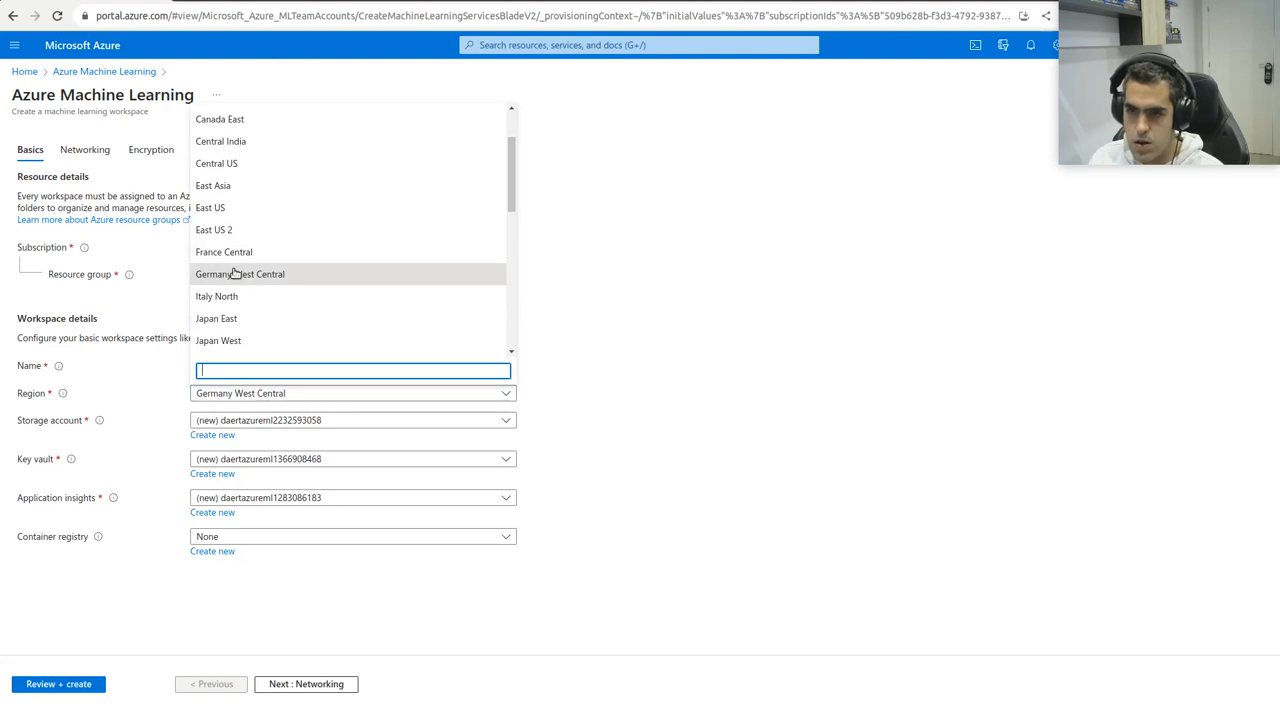
{"action": "left_click", "coordinate": [158, 306]}
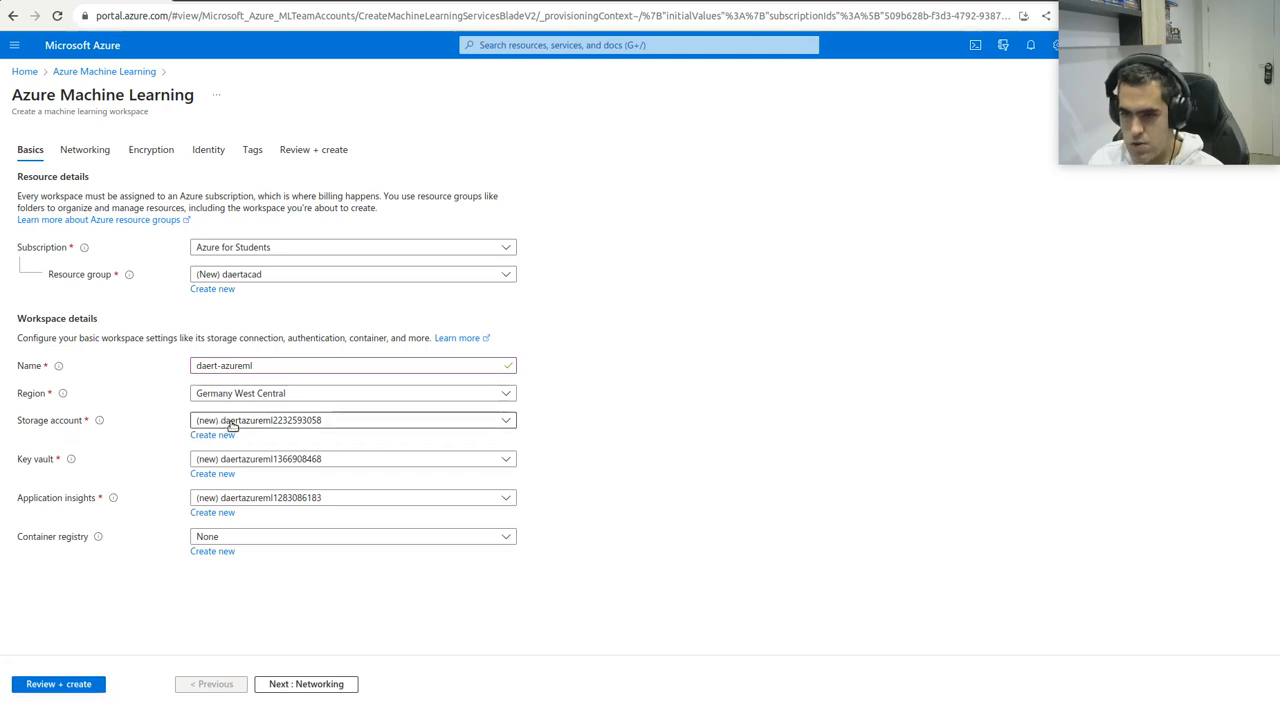
Examine the options for creating a new storage account and the container registry choices without changing either setting
{"action": "mouse_move", "coordinate": [96, 428]}
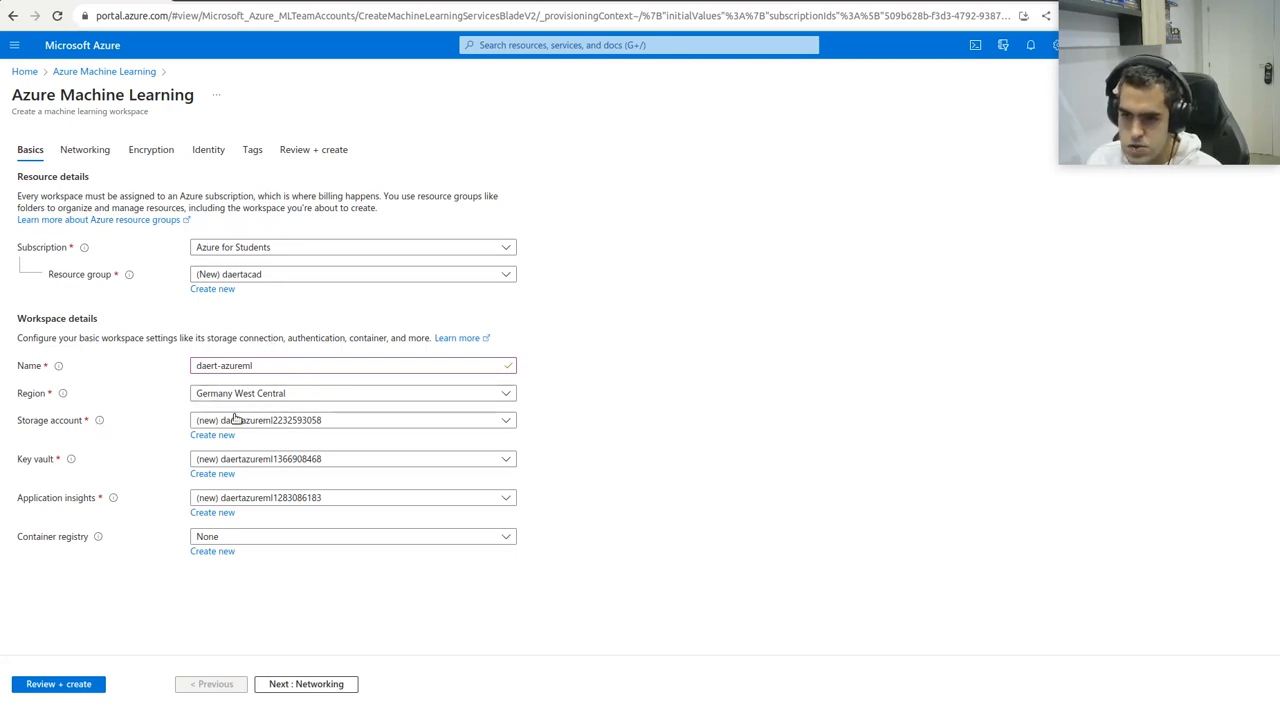
{"action": "left_click", "coordinate": [211, 435]}
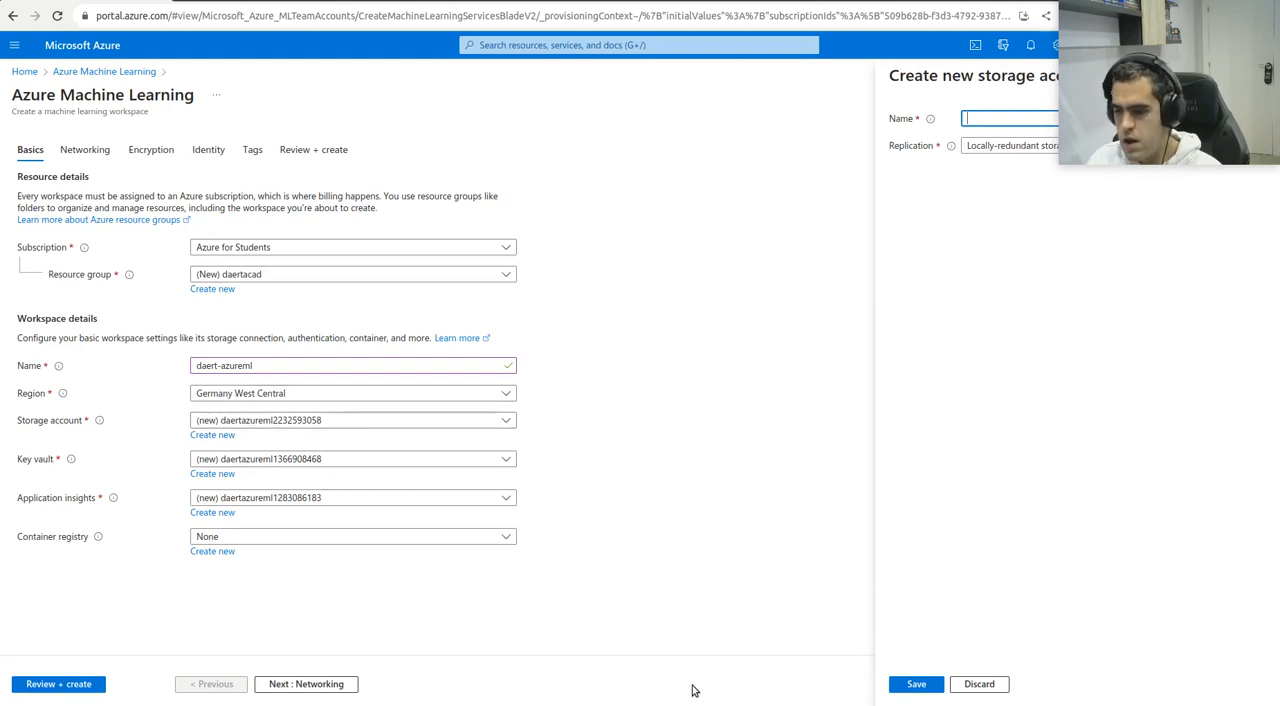
{"action": "left_click", "coordinate": [976, 685]}
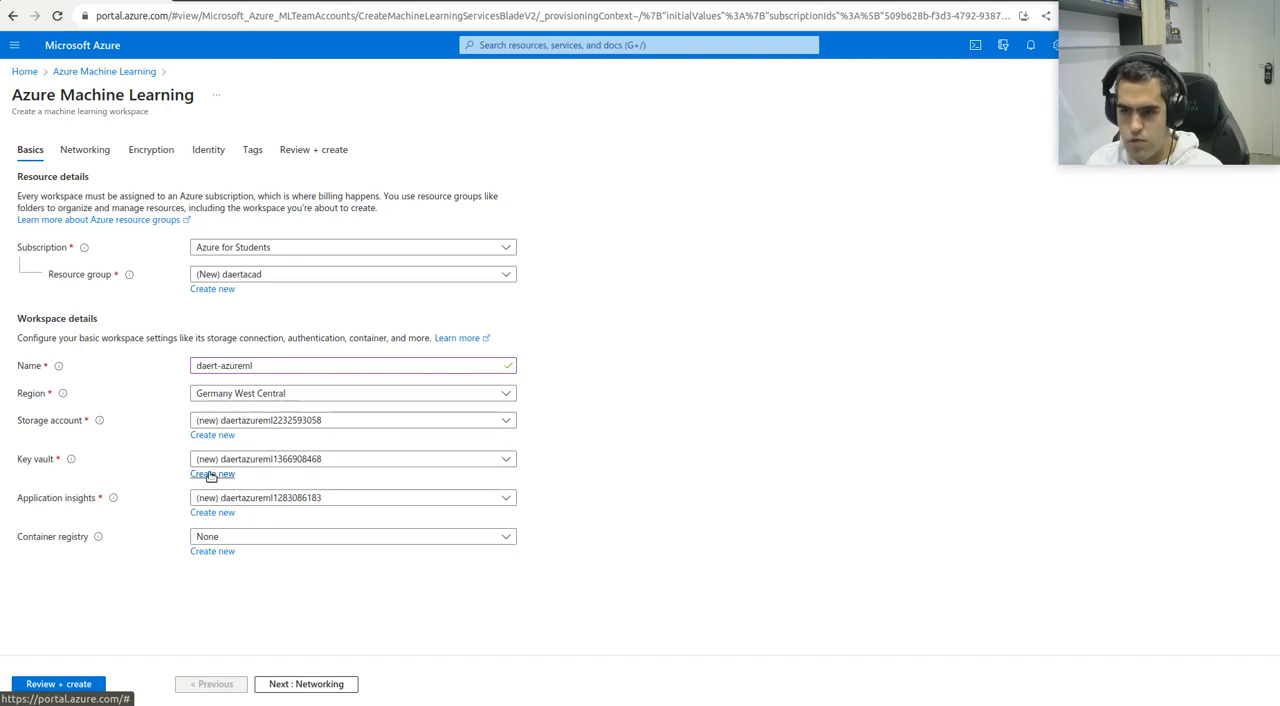
{"action": "left_click", "coordinate": [266, 422]}
{"action": "left_click", "coordinate": [269, 423]}
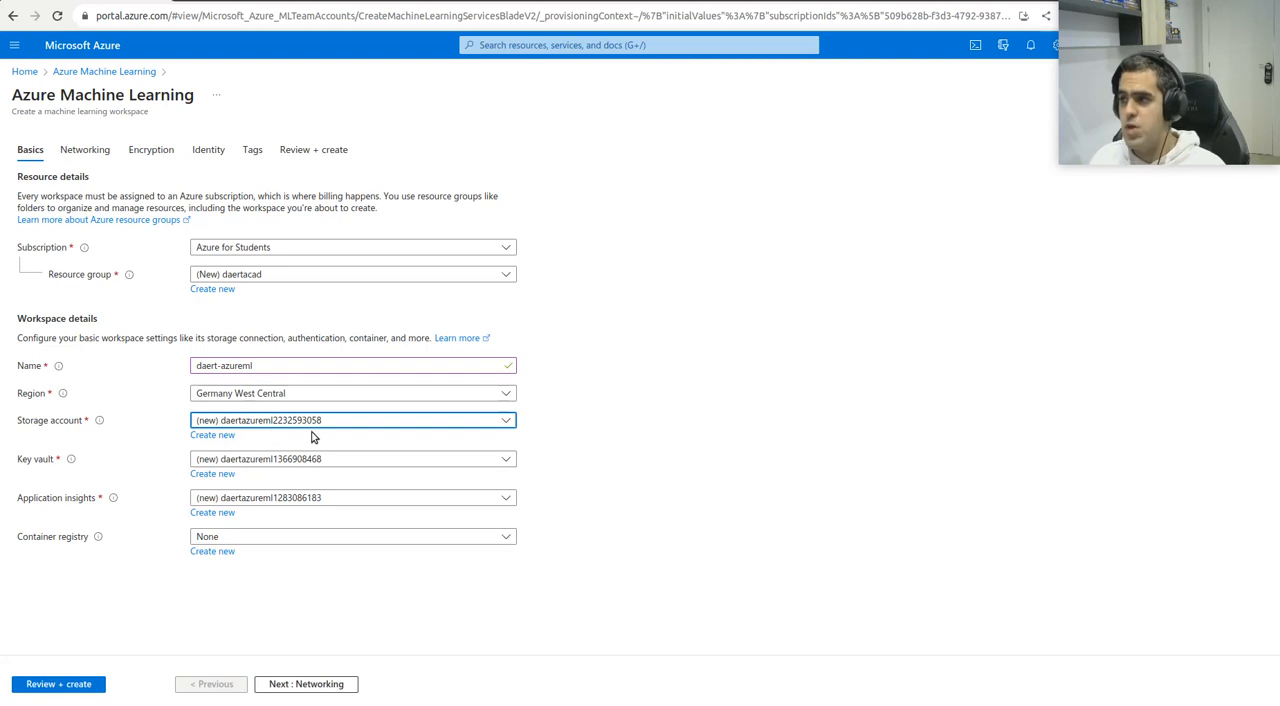
{"action": "left_click", "coordinate": [228, 435]}
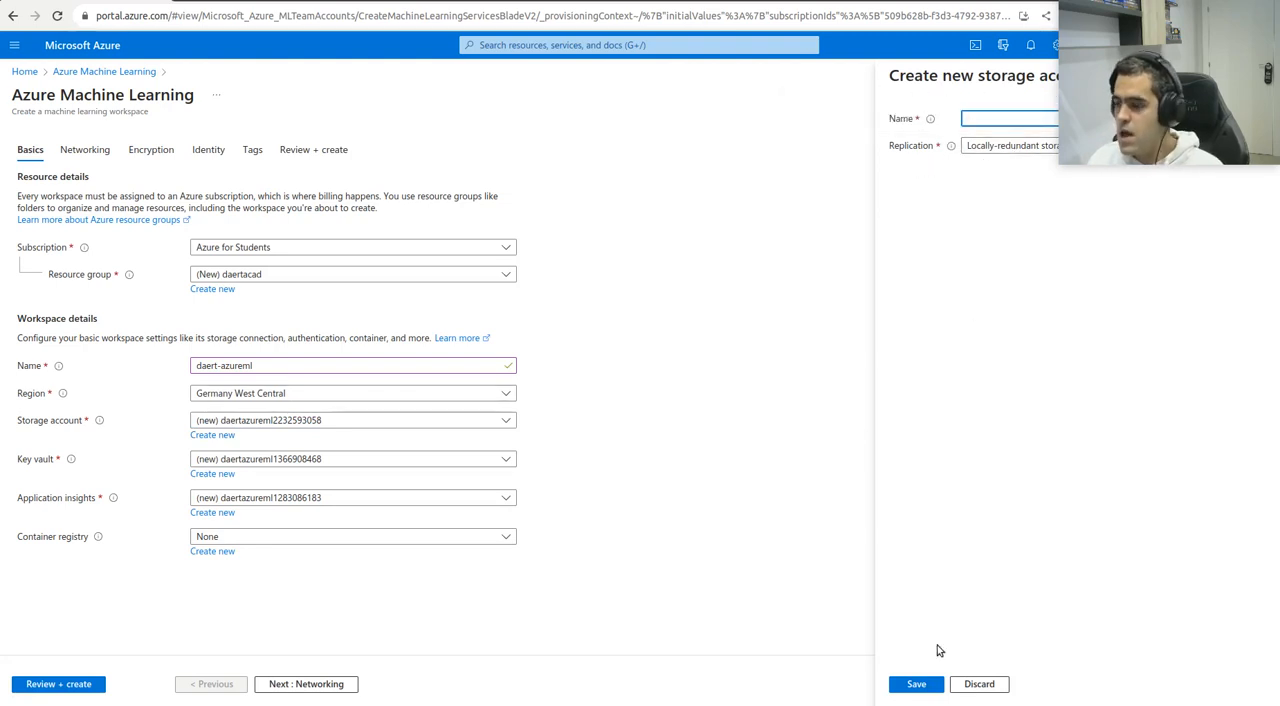
{"action": "left_click", "coordinate": [977, 684]}
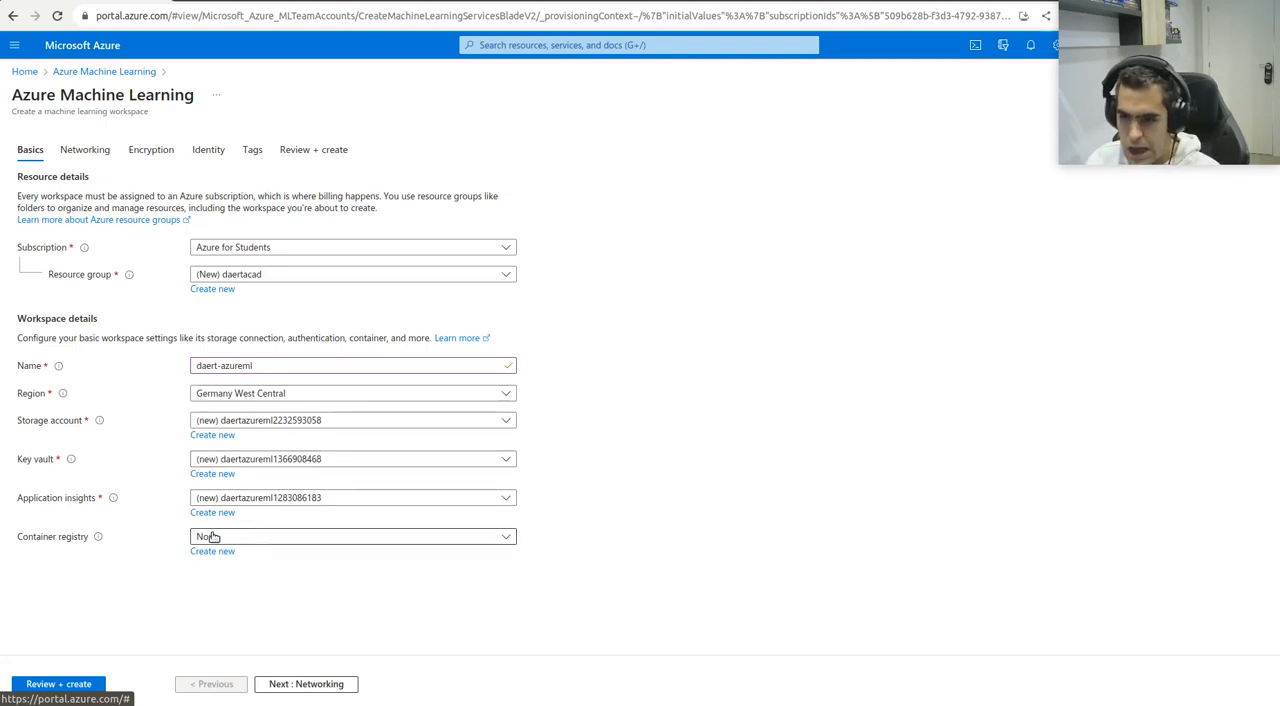
{"action": "left_click", "coordinate": [260, 537]}
{"action": "left_click", "coordinate": [128, 575]}
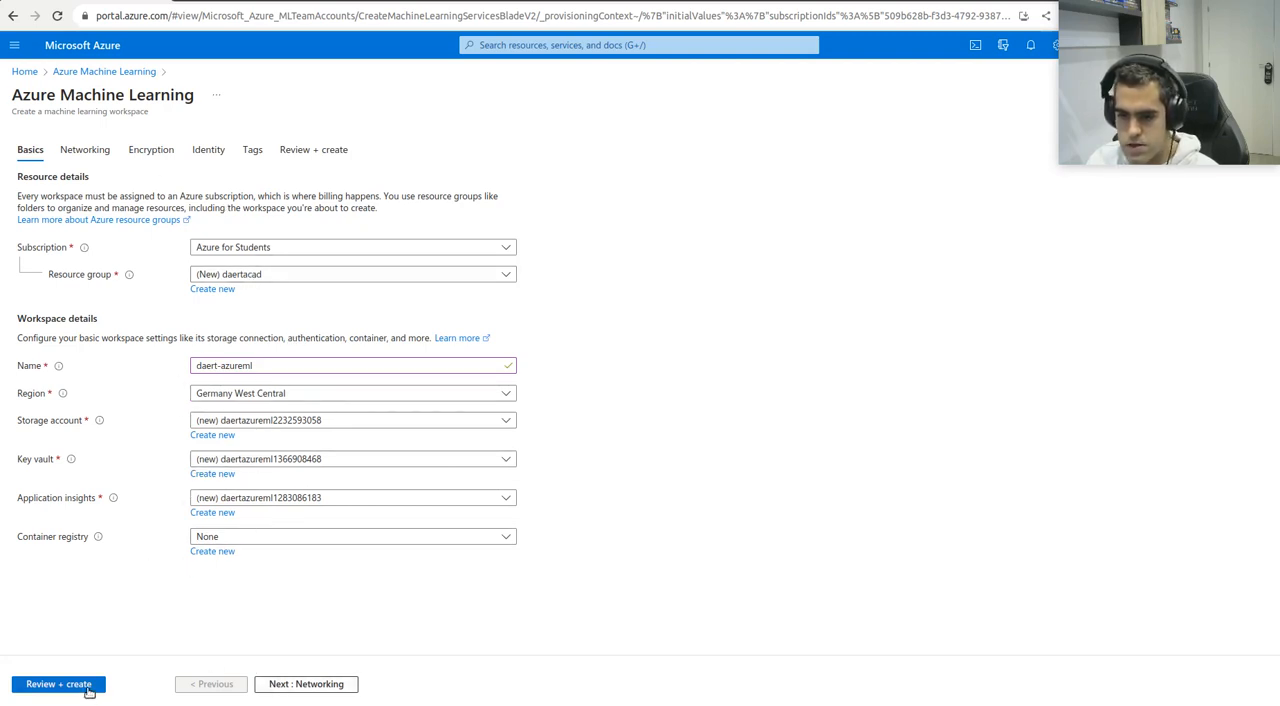
Accept the default networking, encryption, identity and tag settings, and create the workspace from the review page
{"action": "left_click", "coordinate": [308, 683]}
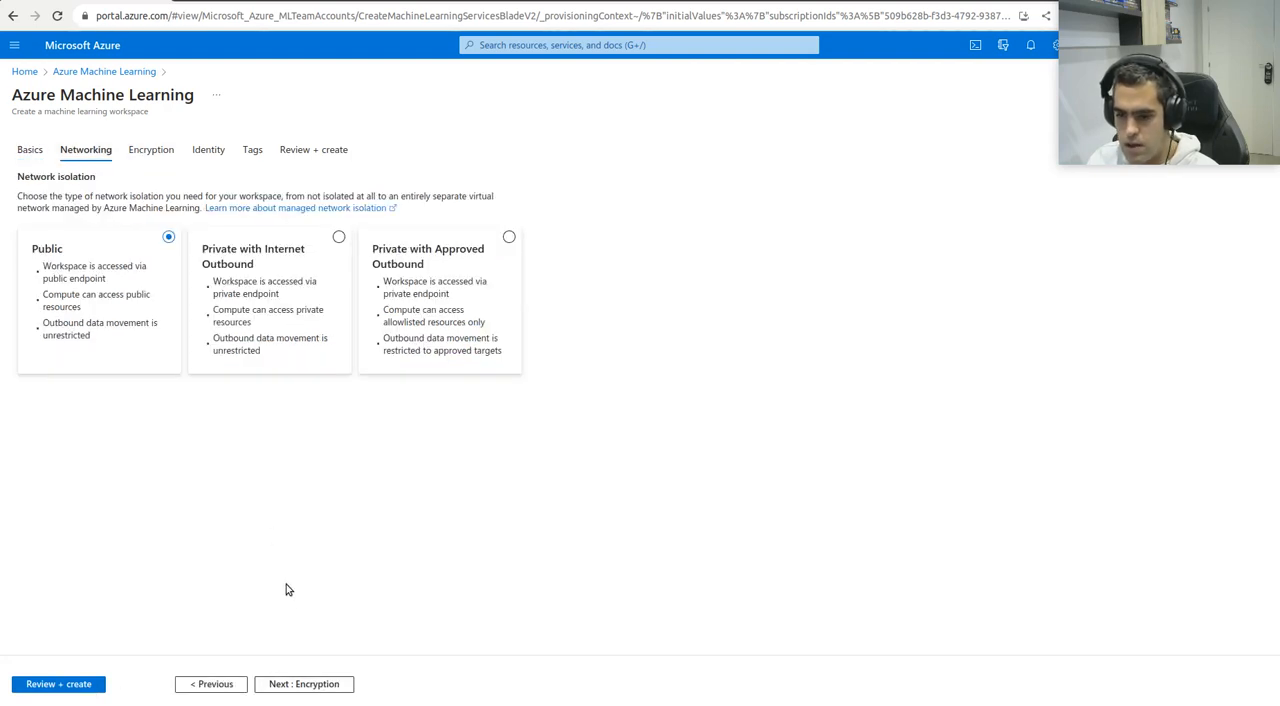
{"action": "left_click", "coordinate": [283, 684]}
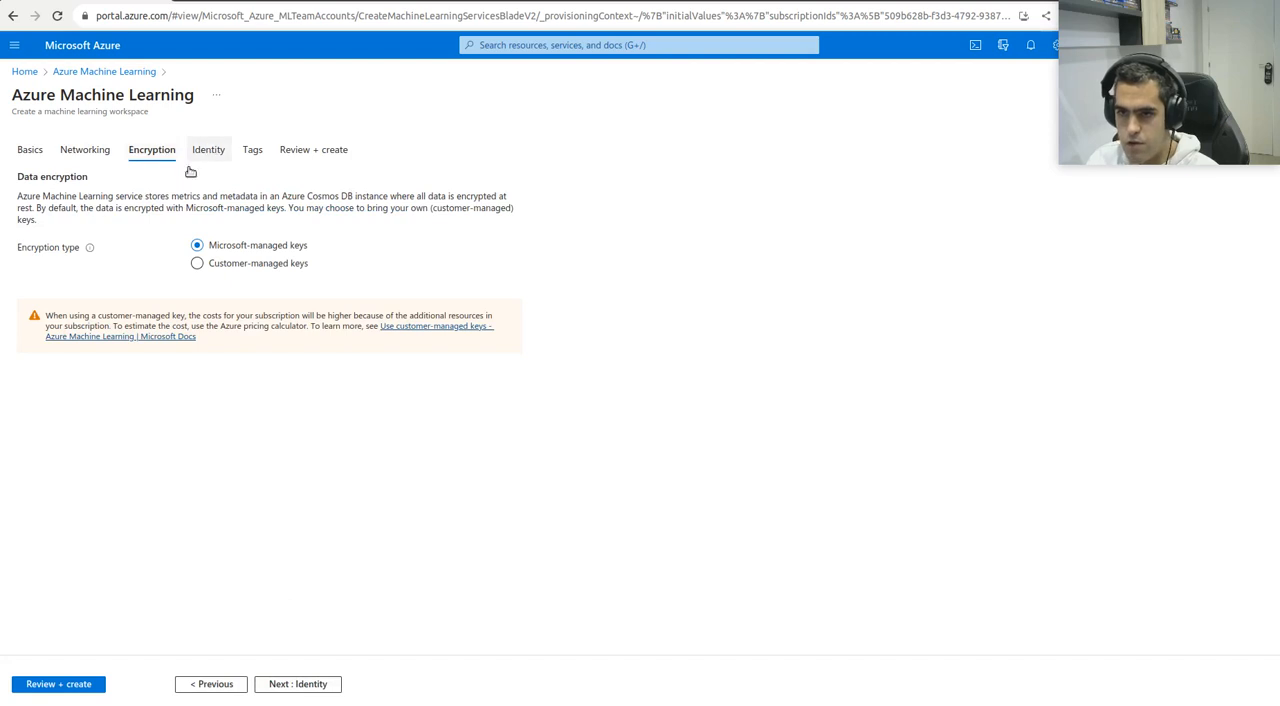
{"action": "left_click", "coordinate": [311, 683]}
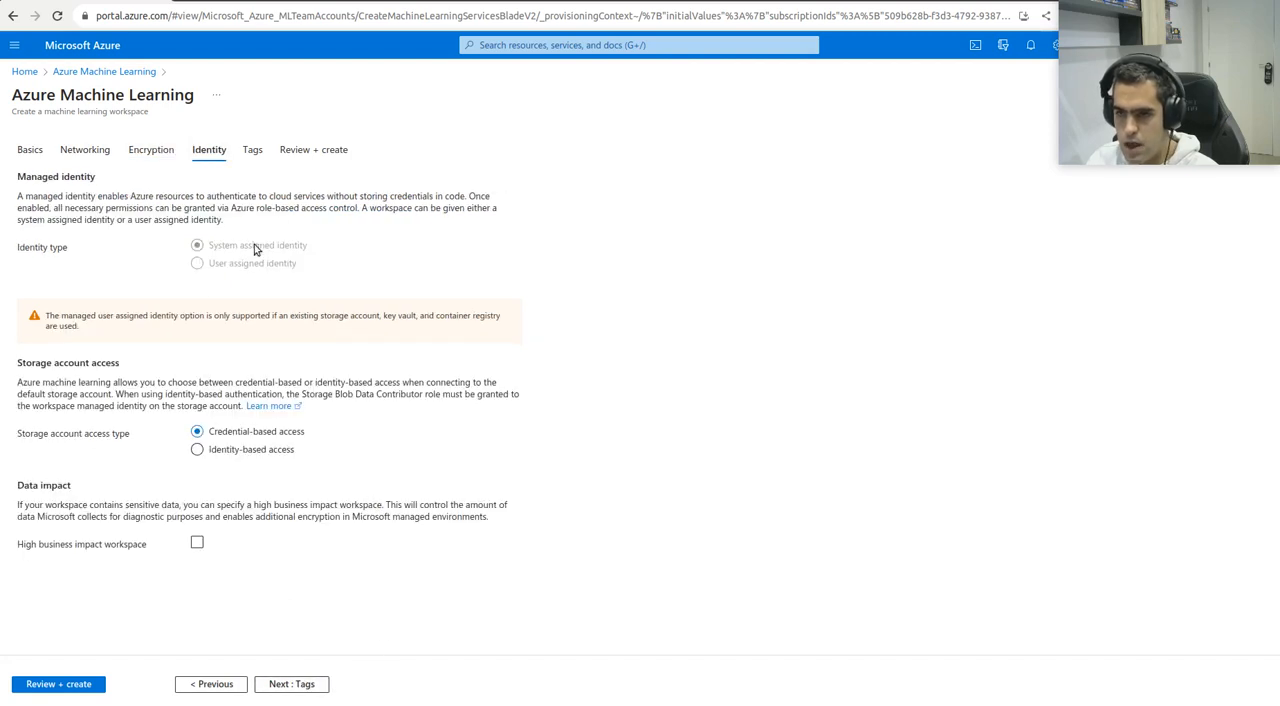
{"action": "left_click", "coordinate": [300, 684]}
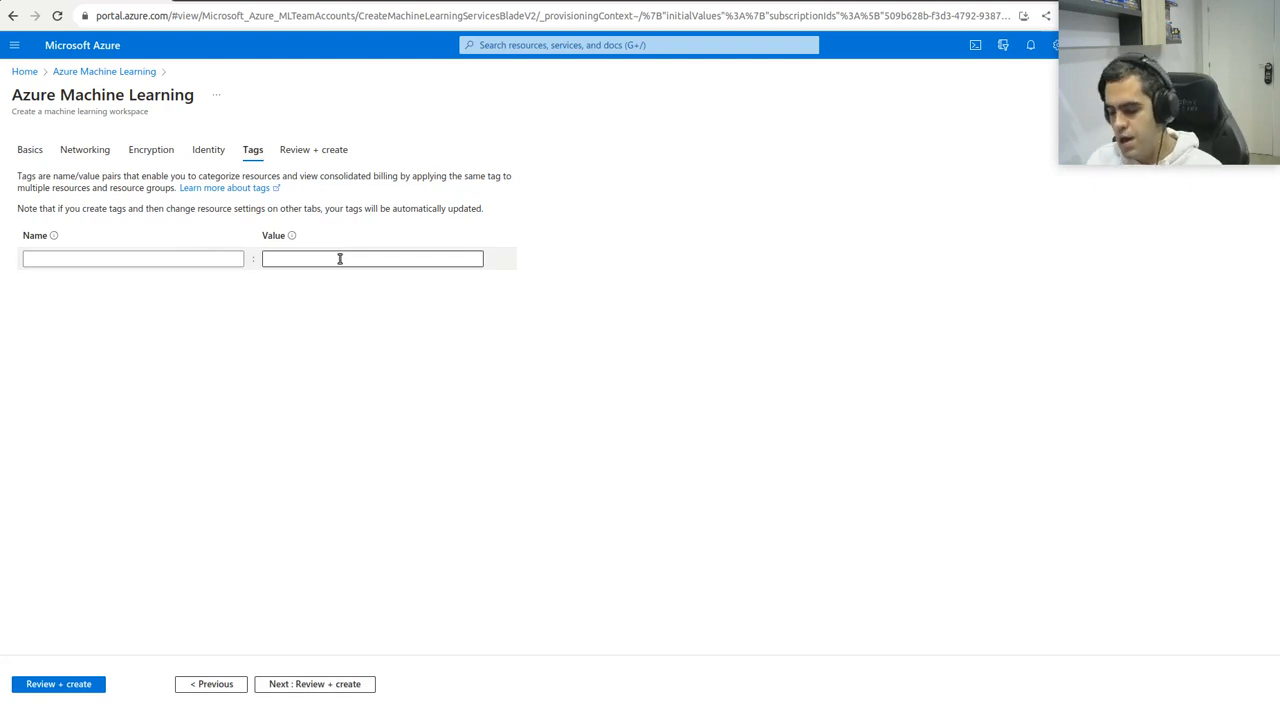
{"action": "left_click", "coordinate": [278, 686]}
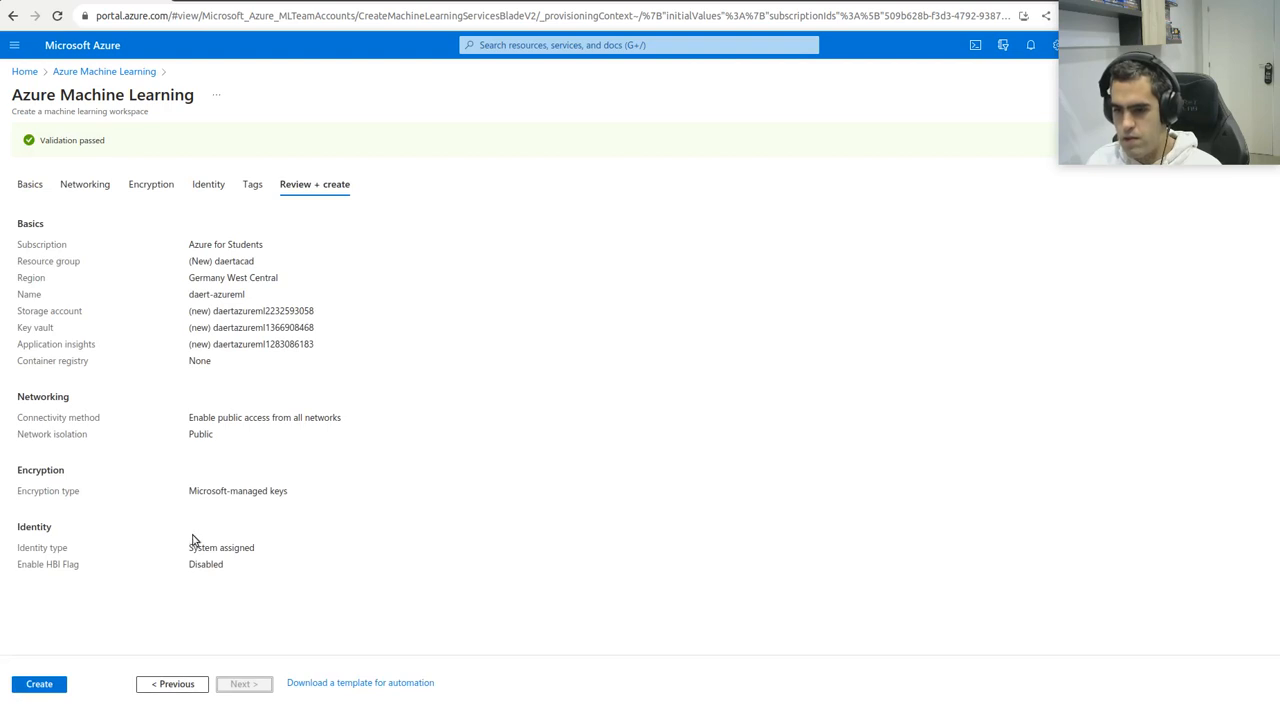
{"action": "left_click", "coordinate": [40, 686]}
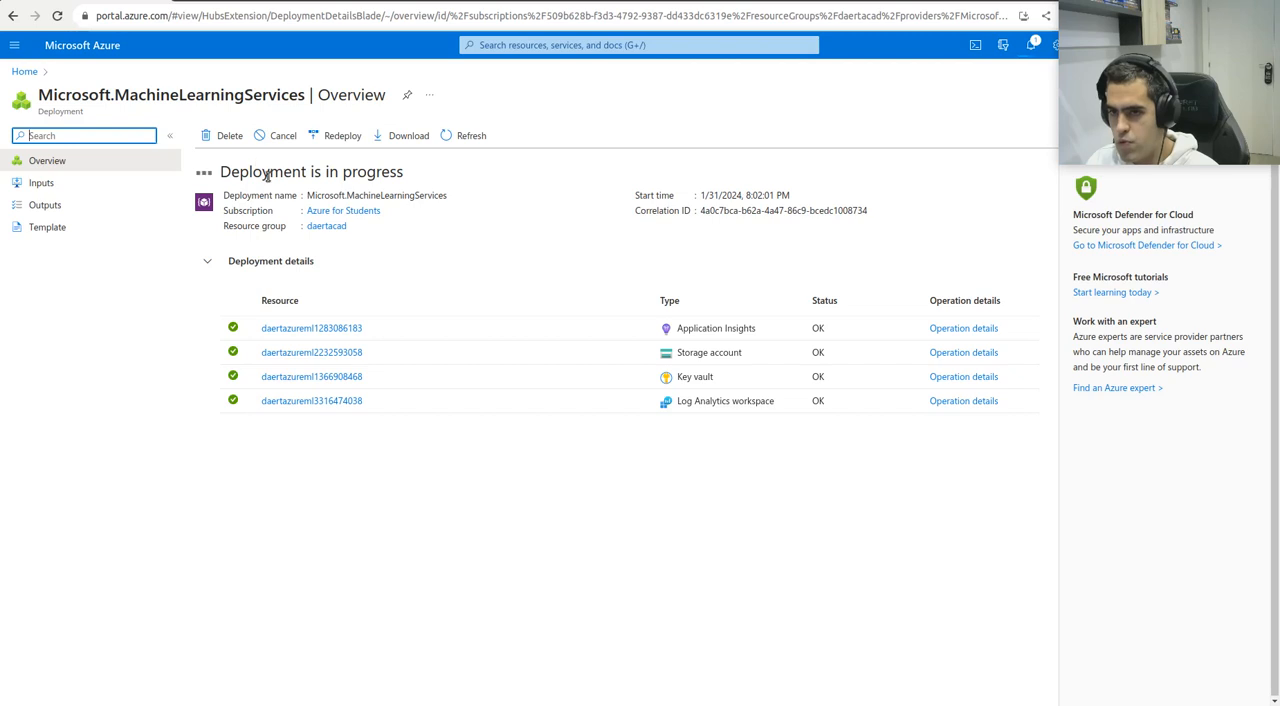
View the resources in the daertacad resource group from the portal home page, and return to the home page
{"action": "left_click", "coordinate": [78, 50]}
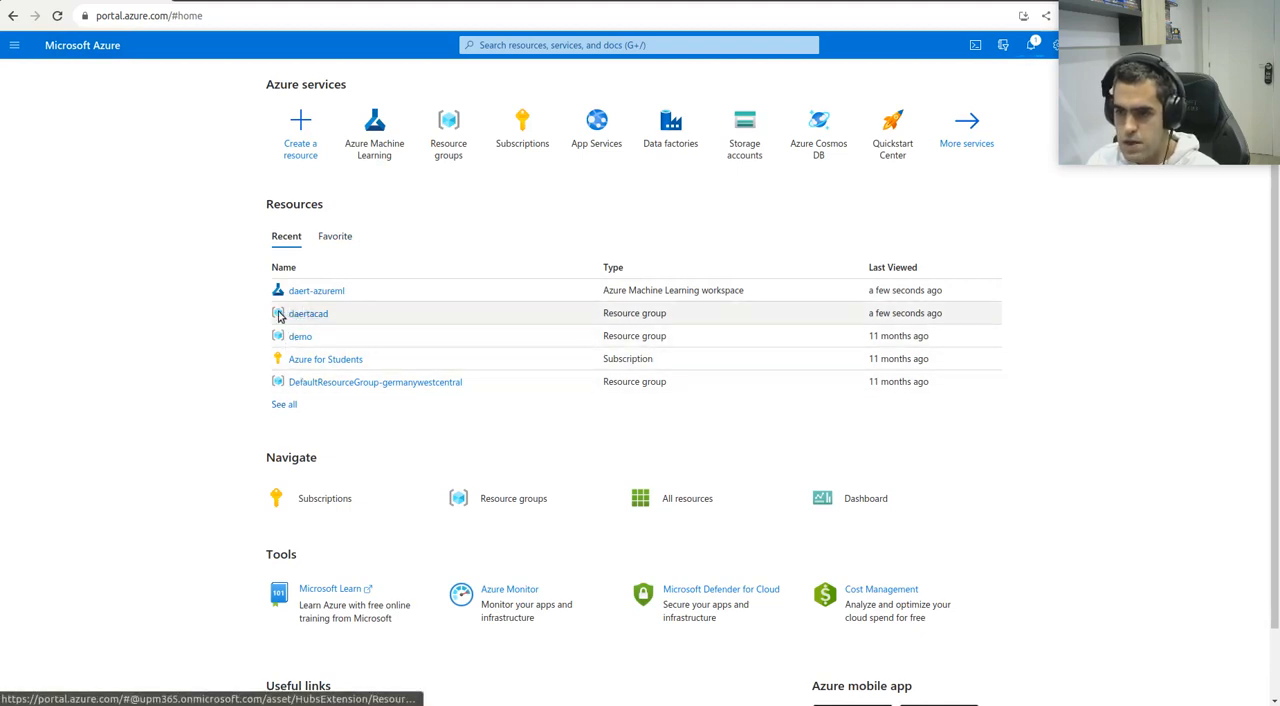
{"action": "left_click", "coordinate": [293, 316]}
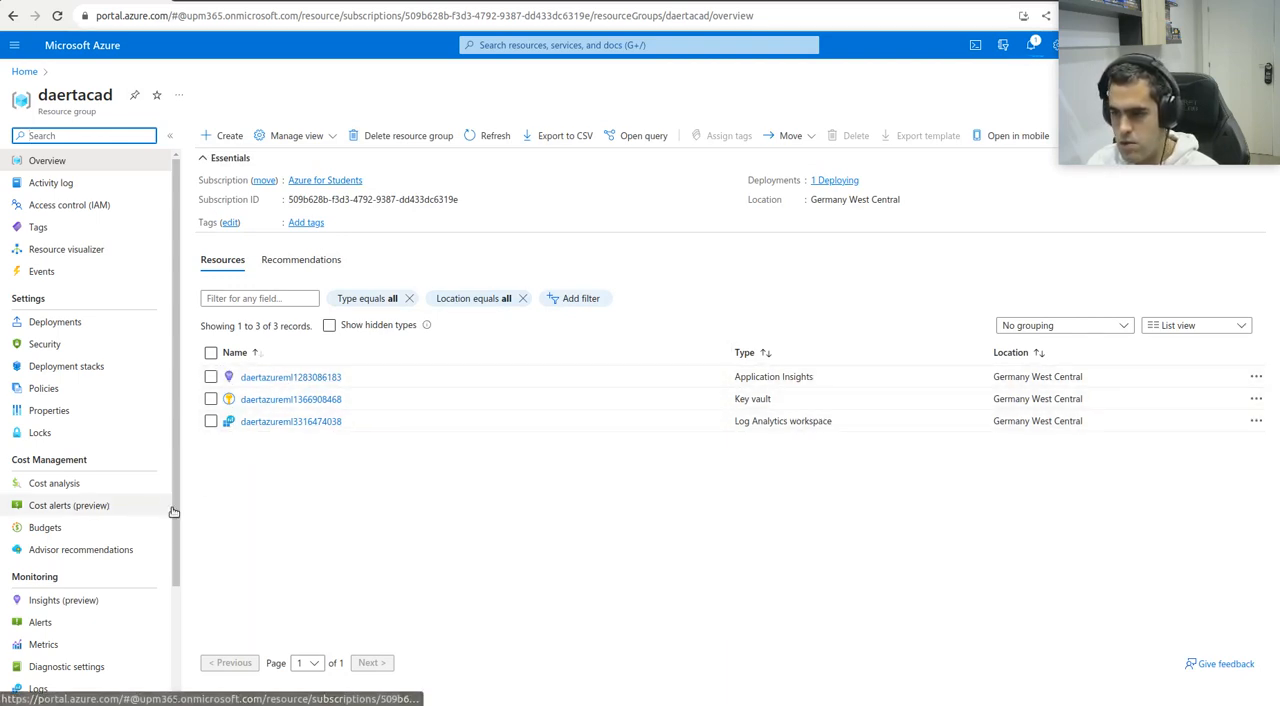
{"action": "left_click", "coordinate": [58, 50]}
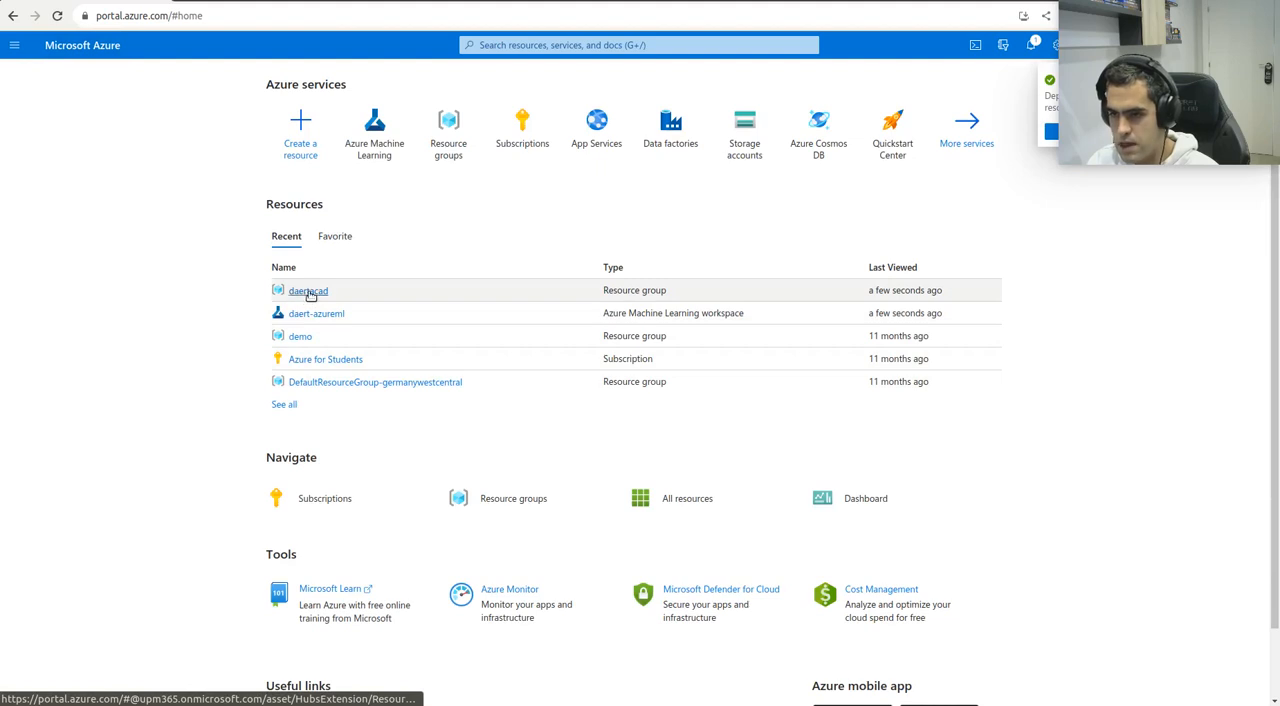
Open the daert-azureml workspace from the recent resources and launch Azure Machine Learning Studio, signing in with the university account
{"action": "left_click", "coordinate": [336, 315]}
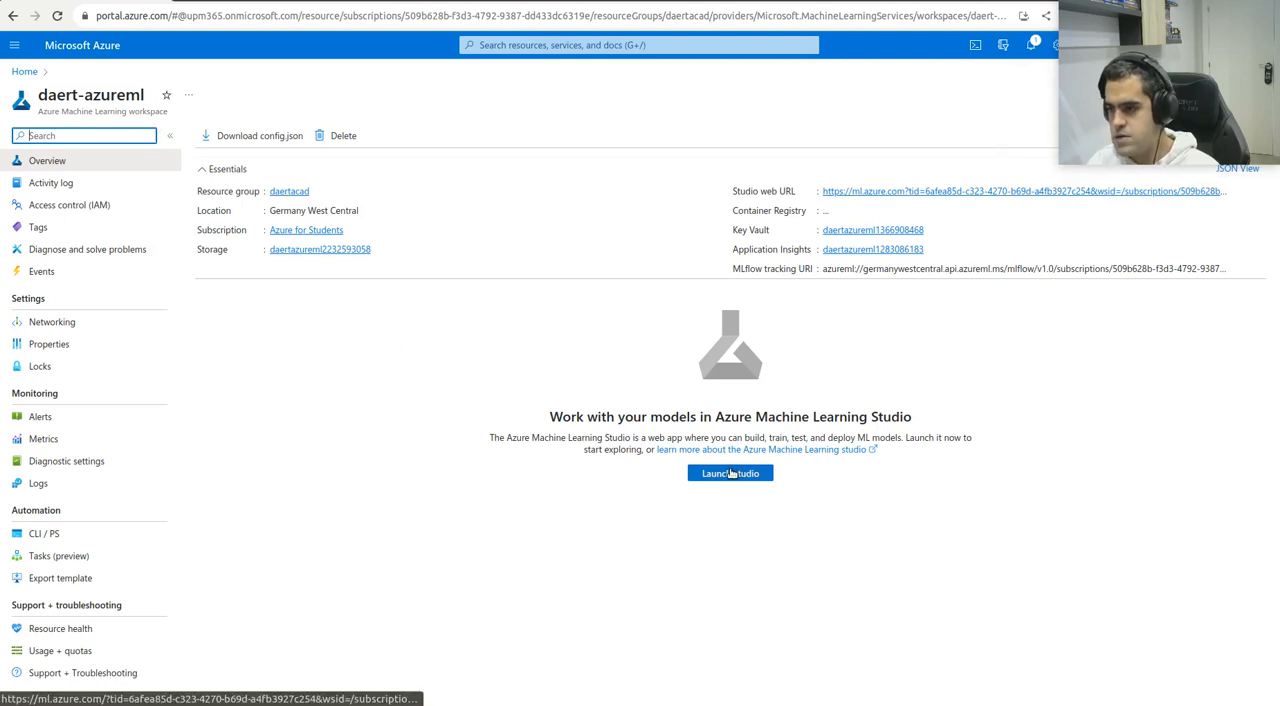
{"action": "left_click", "coordinate": [72, 55]}
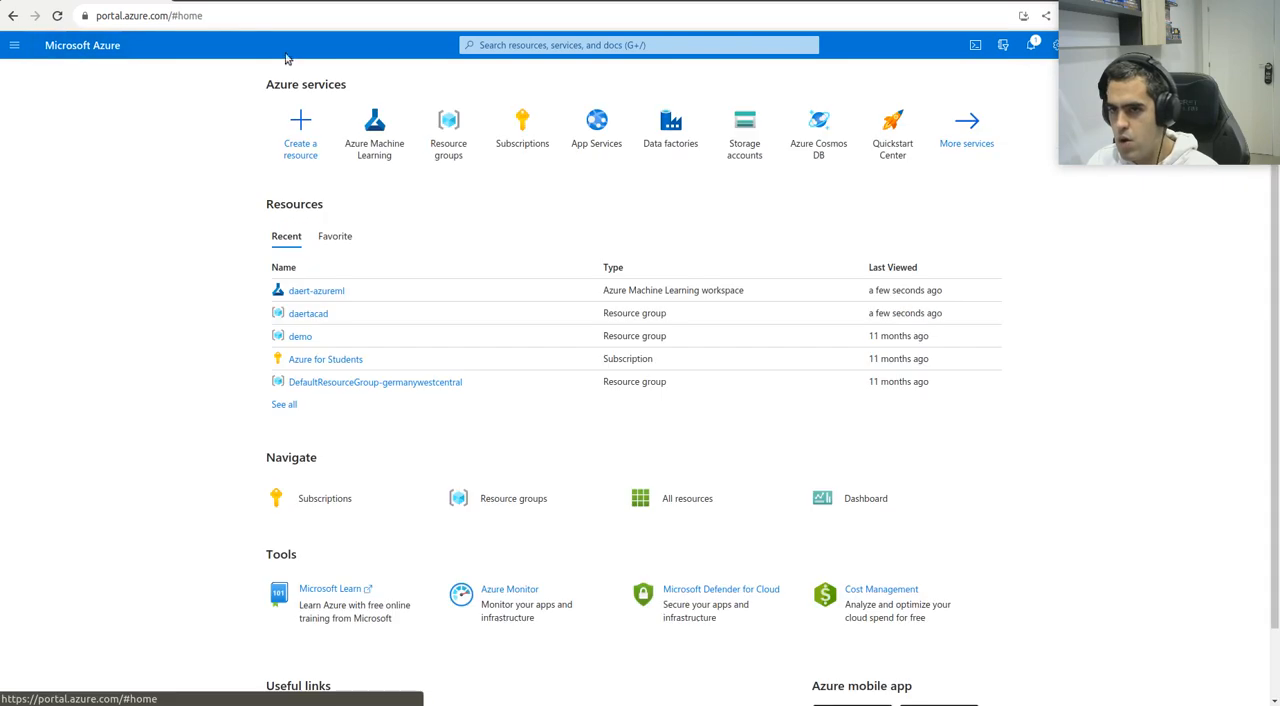
{"action": "left_click", "coordinate": [329, 291]}
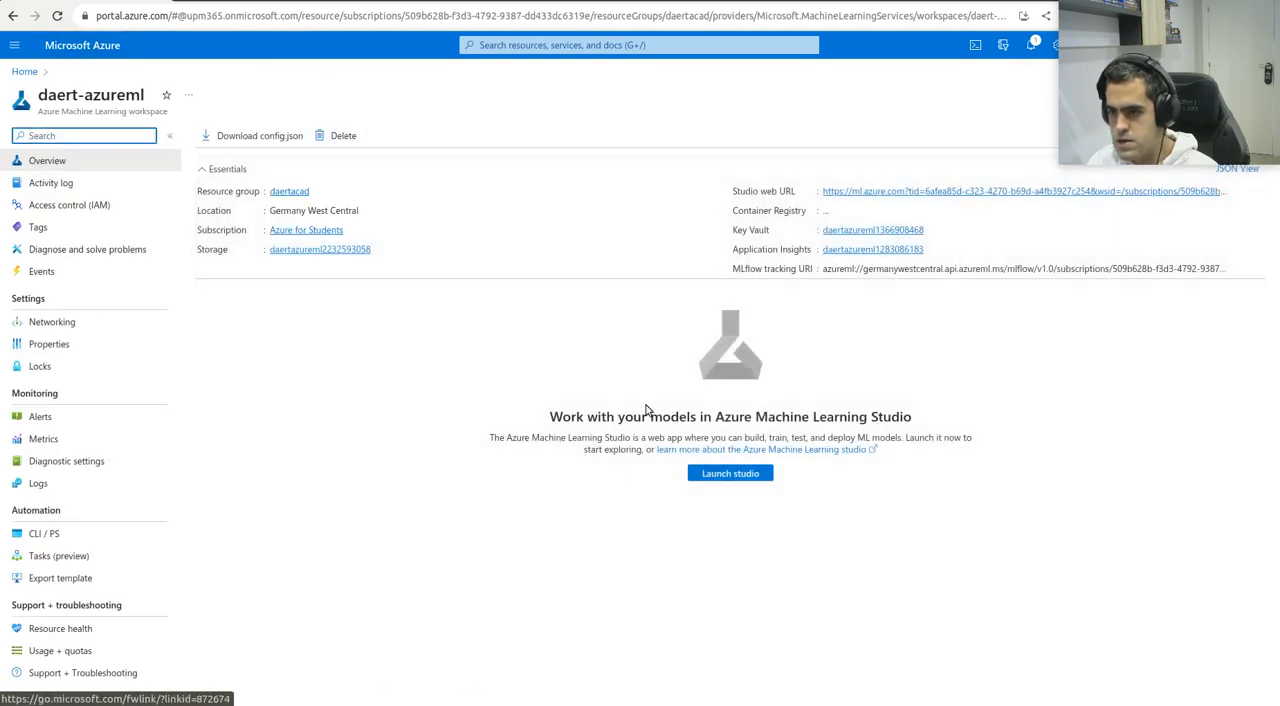
{"action": "left_click", "coordinate": [726, 475]}
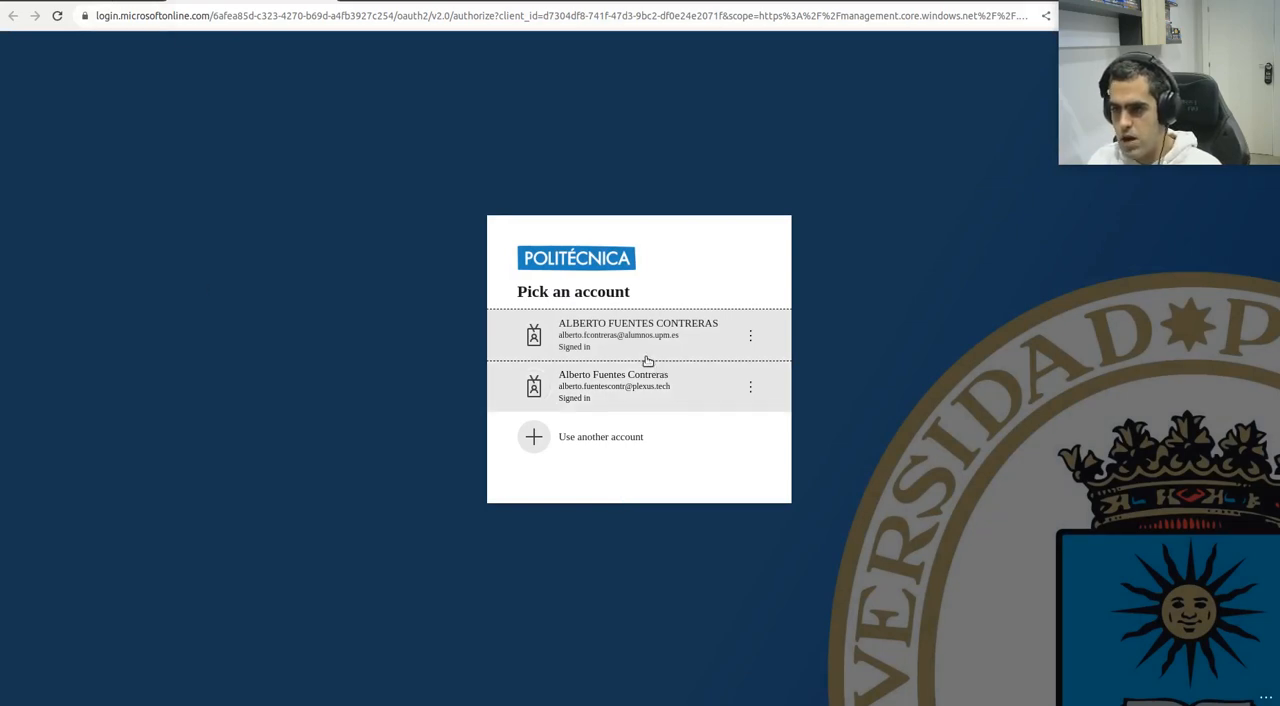
{"action": "left_click", "coordinate": [600, 342]}
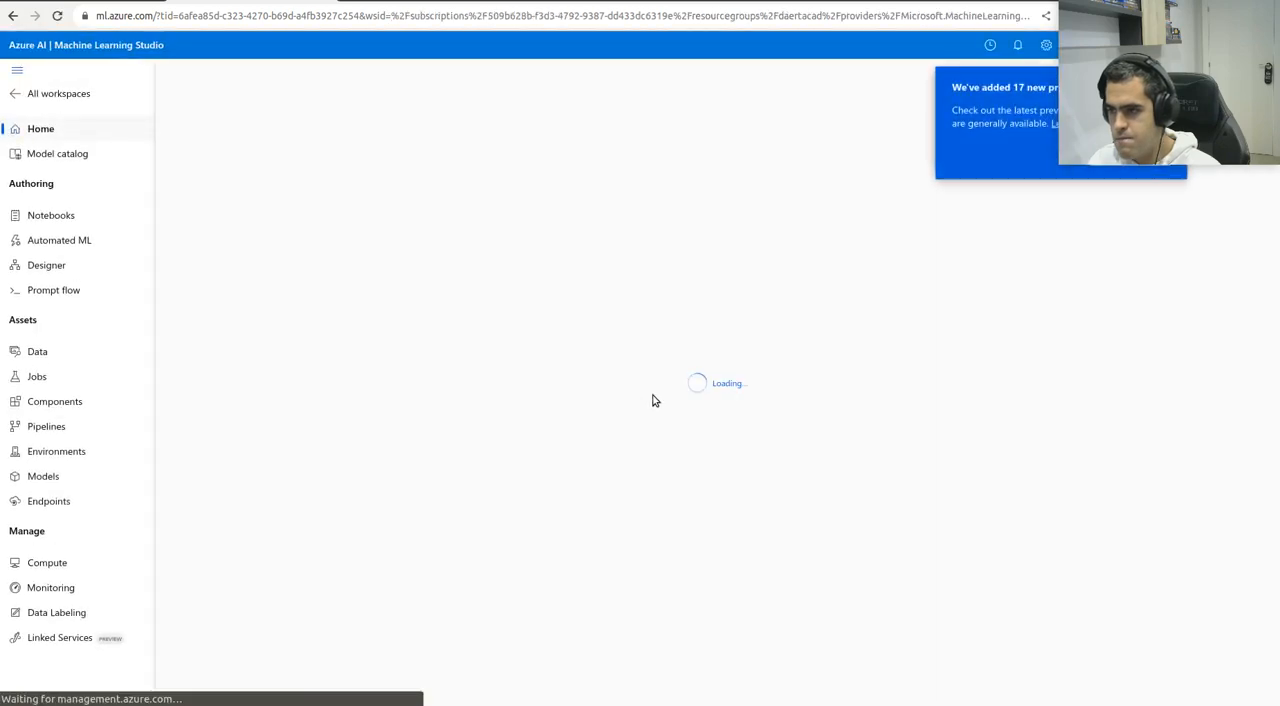
{"action": "left_click", "coordinate": [1260, 520]}
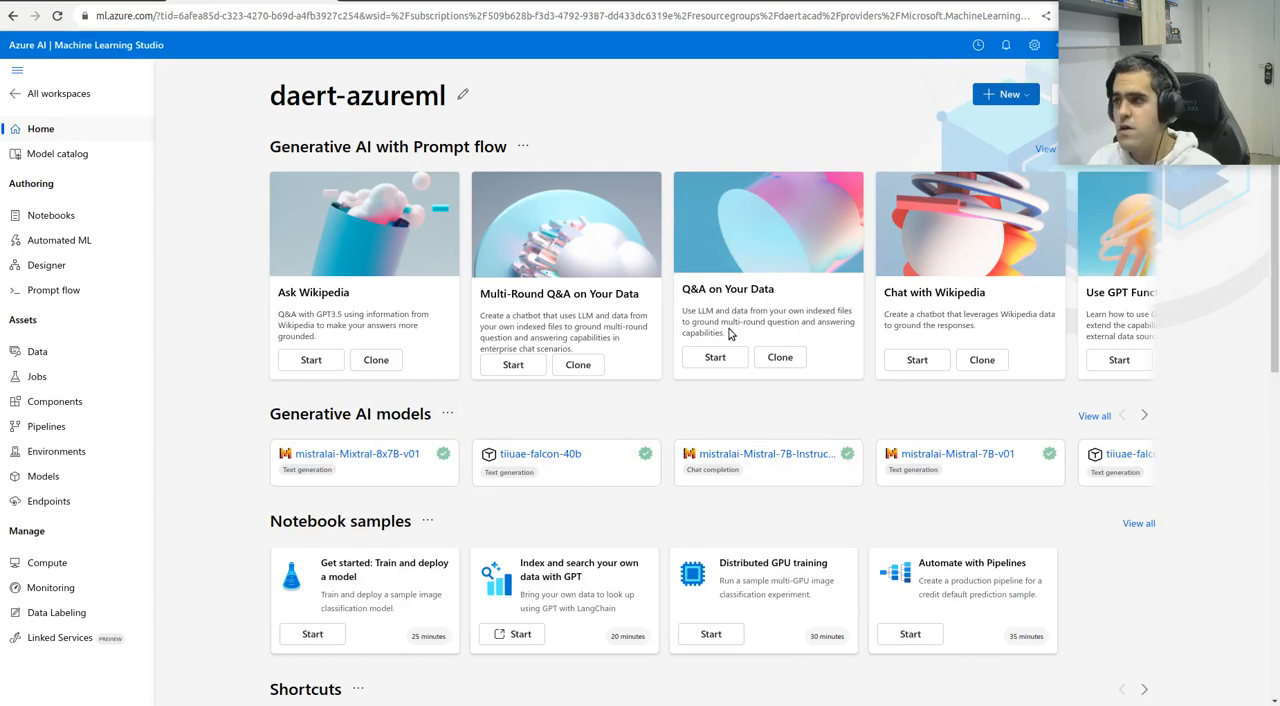
Look through the workspace's studio home page down to the compute instances and documentation sections, and return to its beginning
{"action": "scroll", "coordinate": [322, 343], "scroll_direction": "down", "scroll_amount": 4}
{"action": "scroll", "coordinate": [330, 510], "scroll_direction": "down", "scroll_amount": 3}
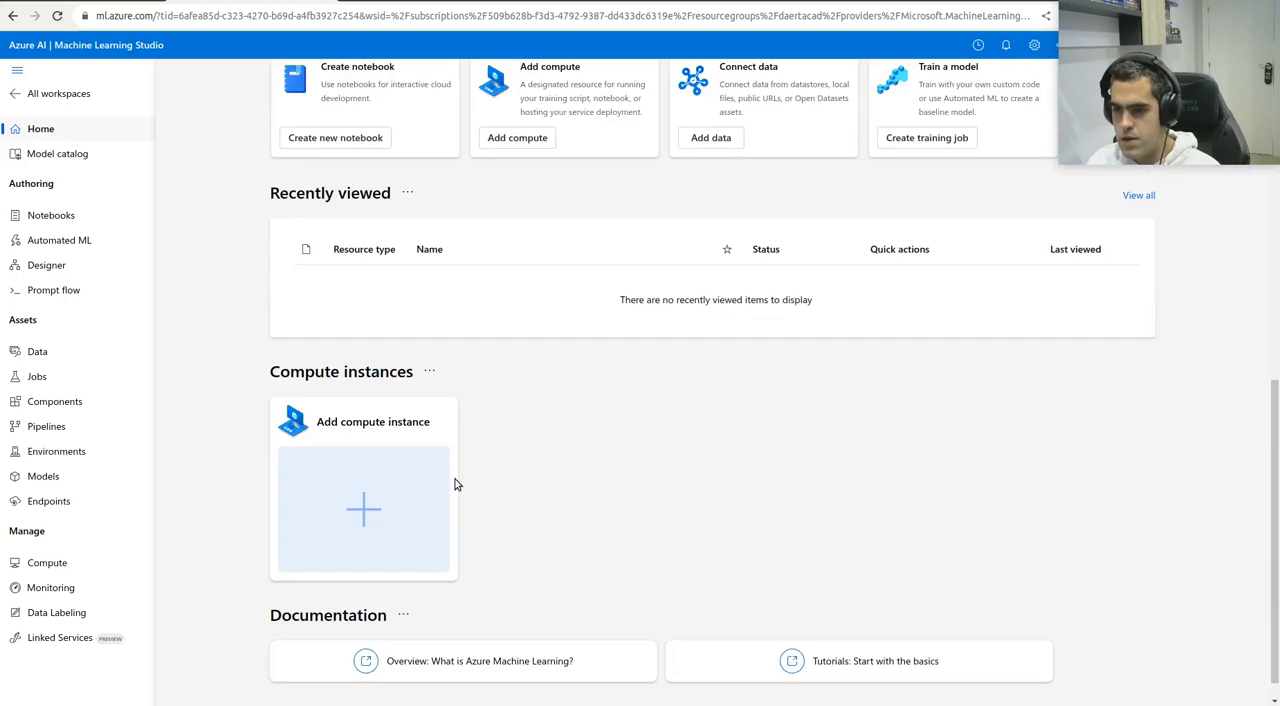
{"action": "scroll", "coordinate": [565, 455], "scroll_direction": "up", "scroll_amount": 7}
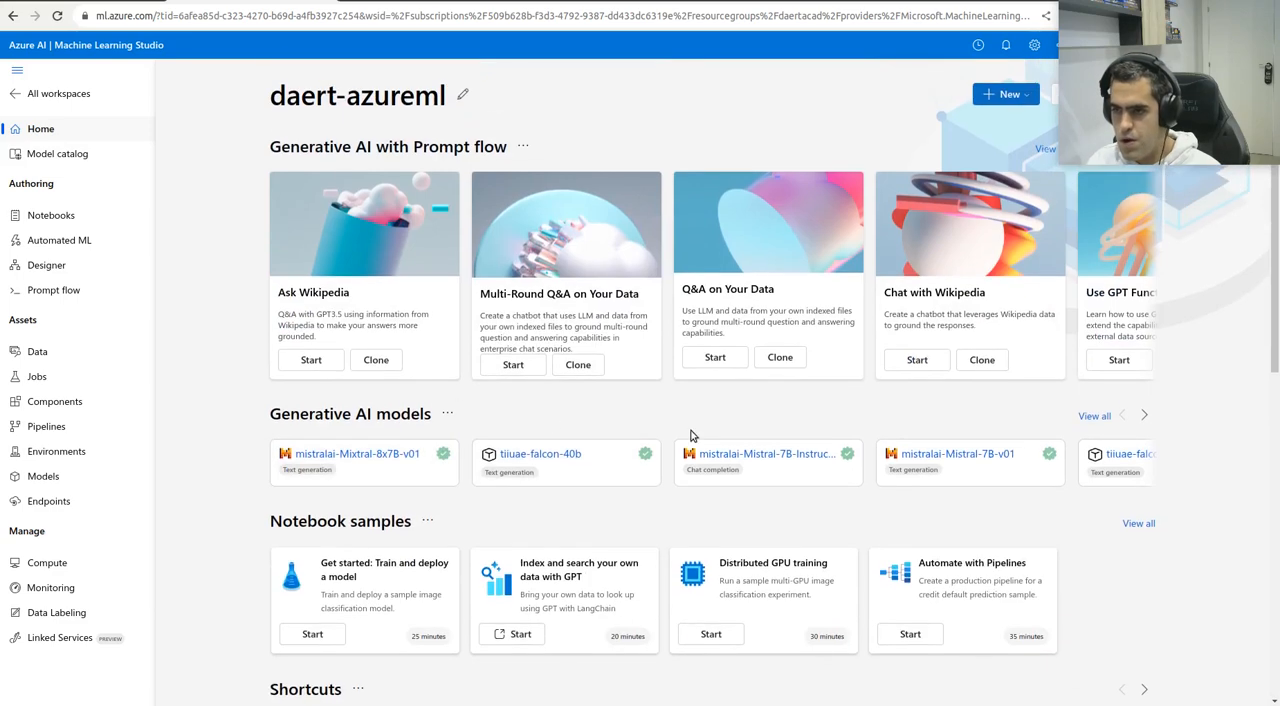